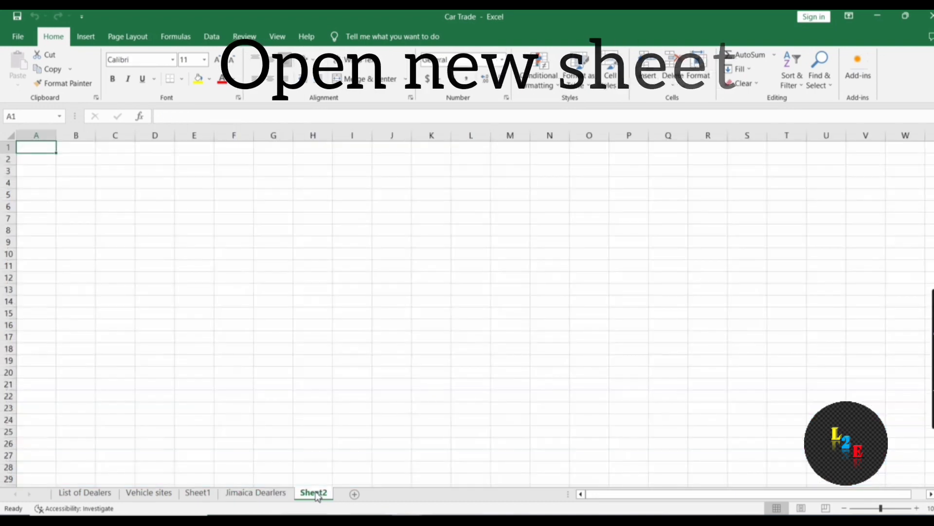
Paste the Type Of Dealership header from Jimaica Dealers into Sheet2 B2, widen column B and centre it
{"action": "left_click", "coordinate": [66, 164]}
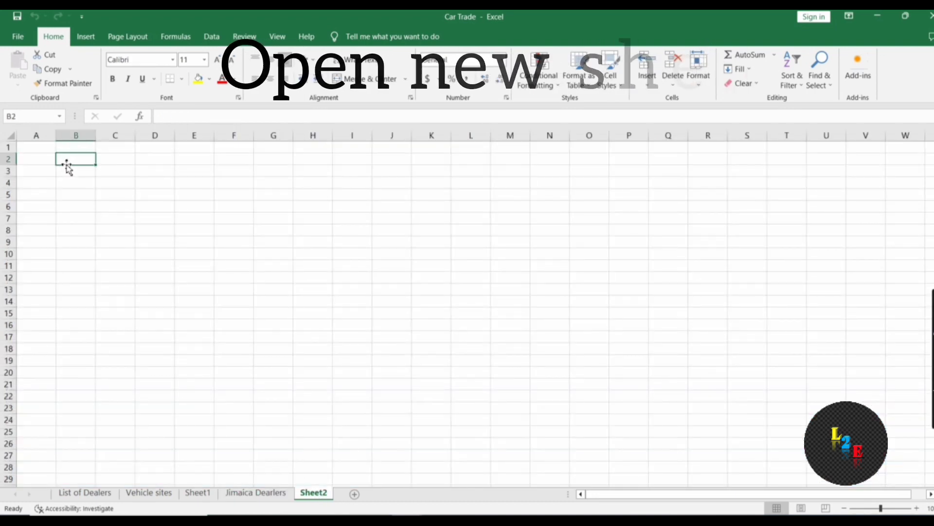
{"action": "left_click", "coordinate": [244, 493]}
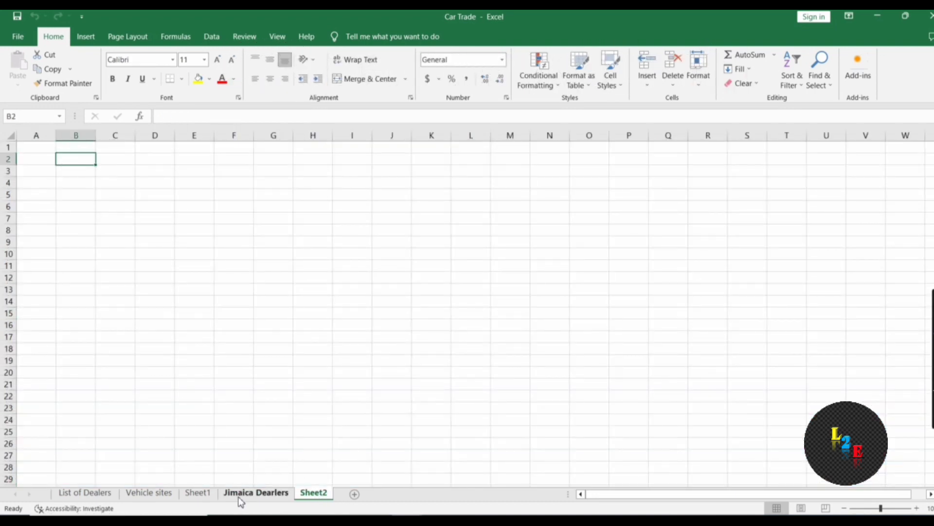
{"action": "left_click", "coordinate": [166, 168]}
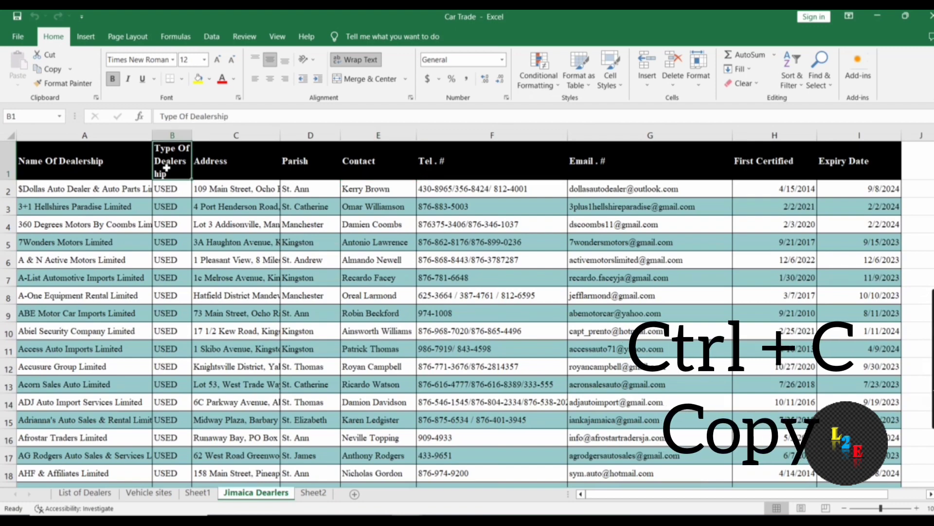
{"action": "key", "text": "ctrl+c"}
{"action": "key", "text": "ctrl+Page_Down"}
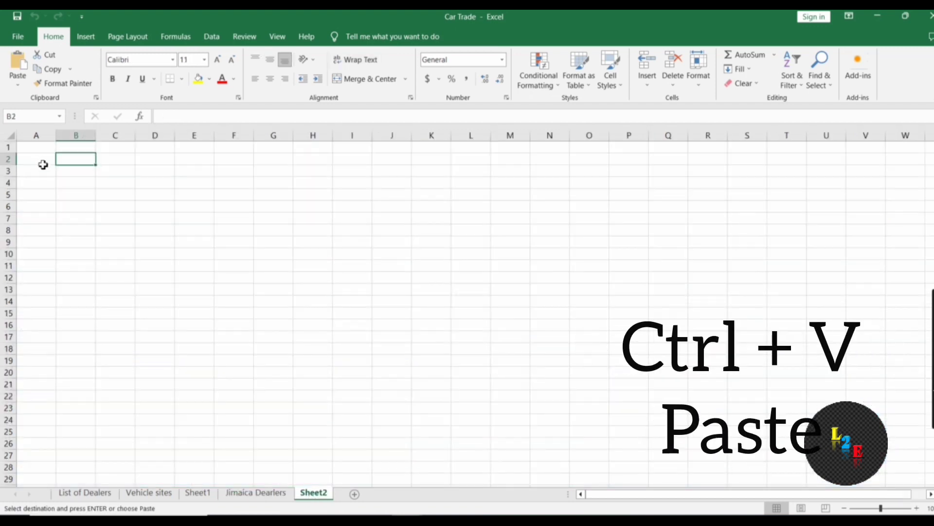
{"action": "key", "text": "ctrl+v"}
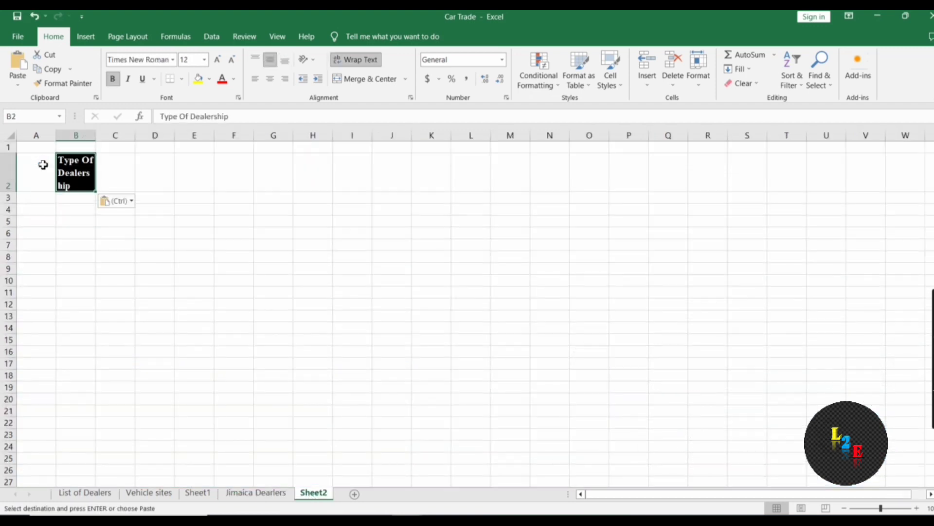
{"action": "left_click_drag", "start_coordinate": [96, 137], "coordinate": [140, 140]}
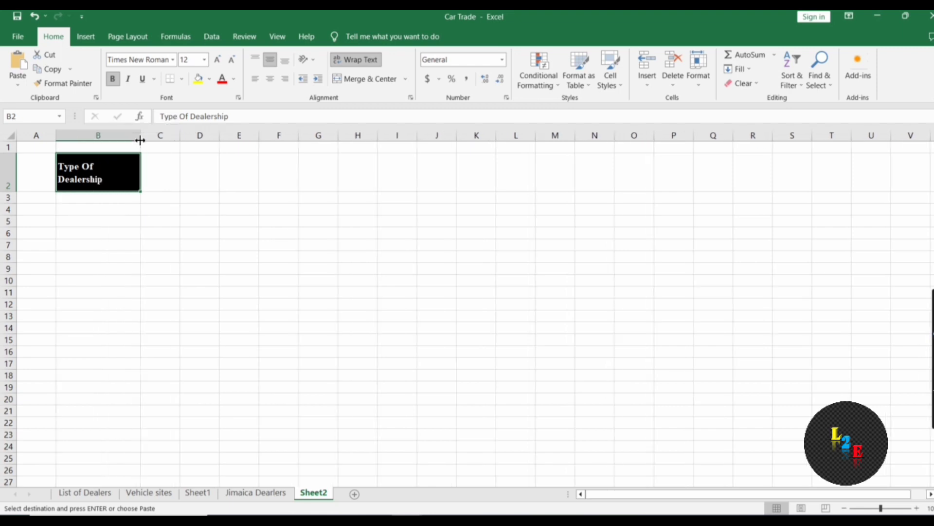
{"action": "left_click", "coordinate": [271, 82]}
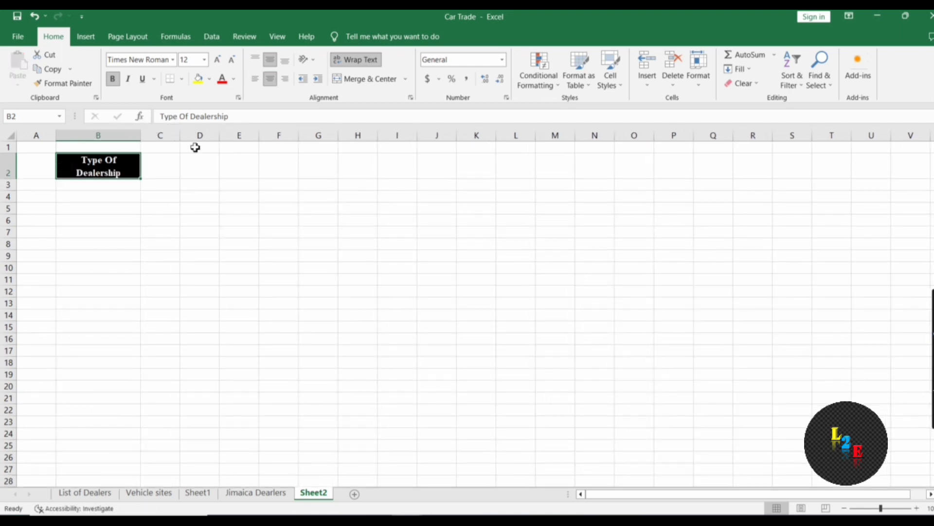
{"action": "left_click", "coordinate": [167, 169]}
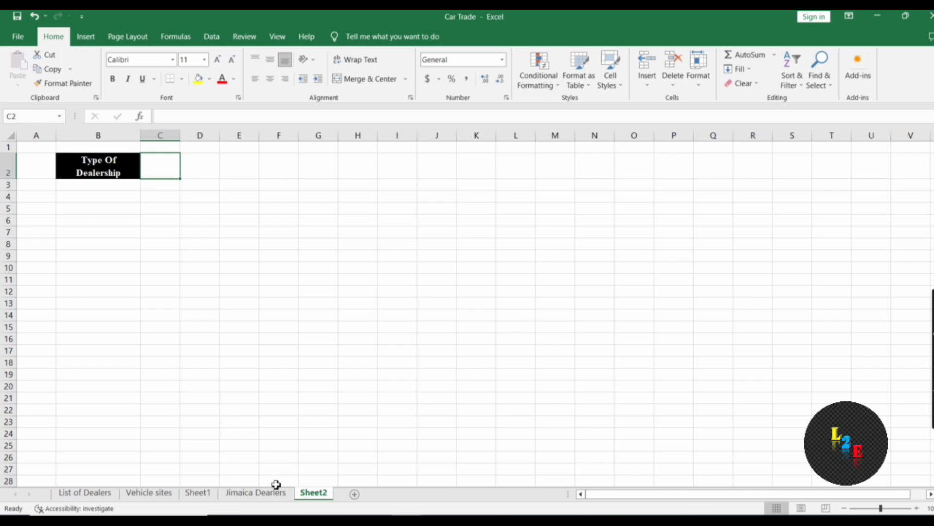
Paste the First Certified header into C2, centre it, widen column C and fit row 2's height
{"action": "left_click", "coordinate": [256, 493]}
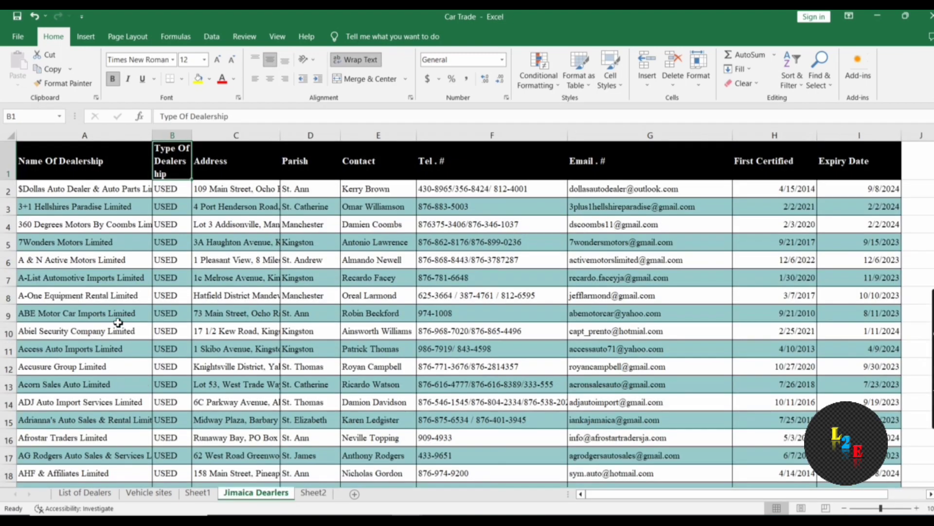
{"action": "left_click", "coordinate": [795, 161]}
{"action": "key", "text": "ctrl+c"}
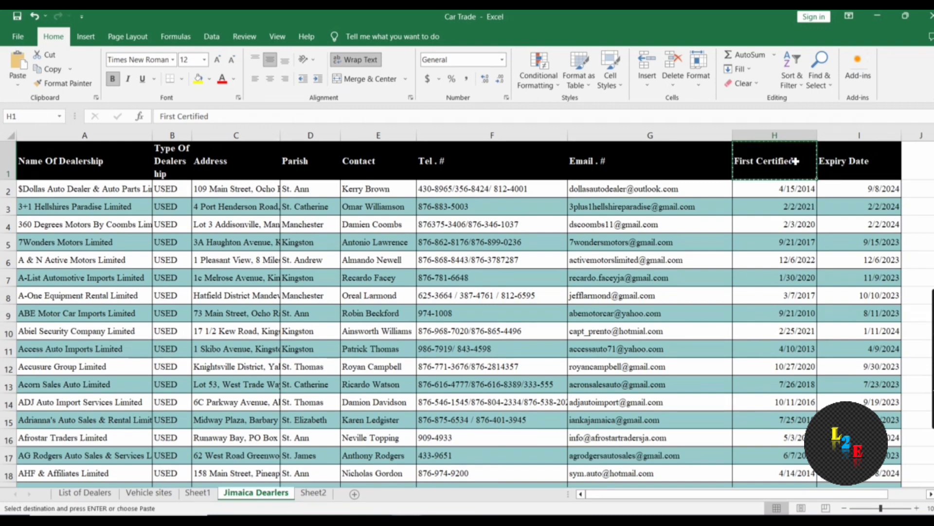
{"action": "left_click", "coordinate": [313, 493]}
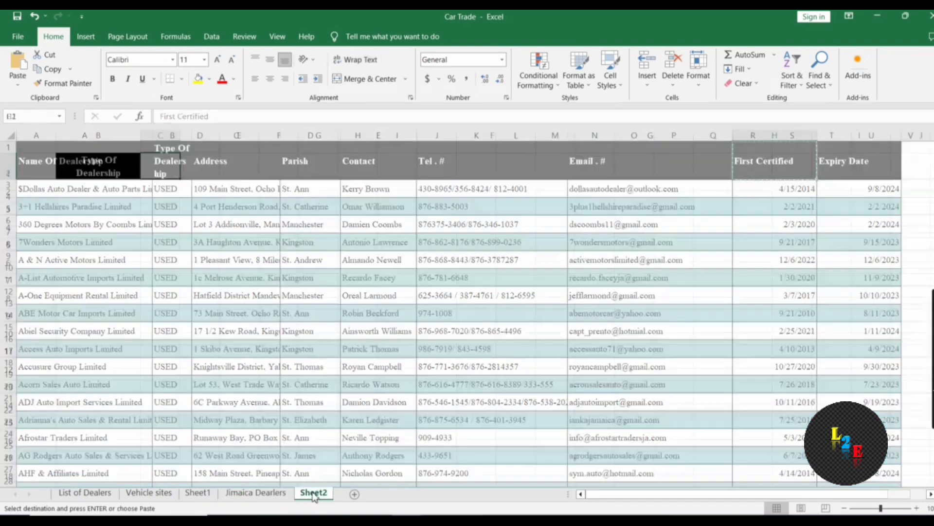
{"action": "left_click", "coordinate": [167, 171]}
{"action": "key", "text": "ctrl+v"}
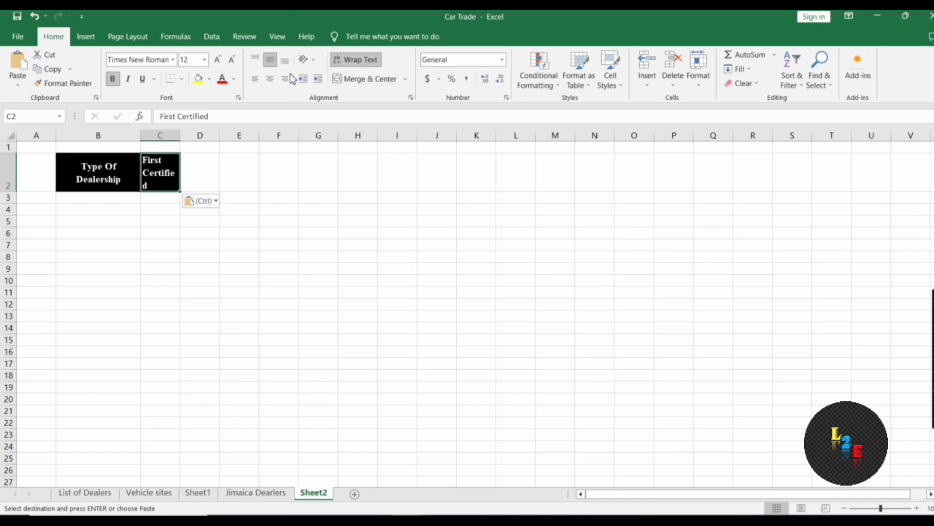
{"action": "left_click", "coordinate": [271, 81]}
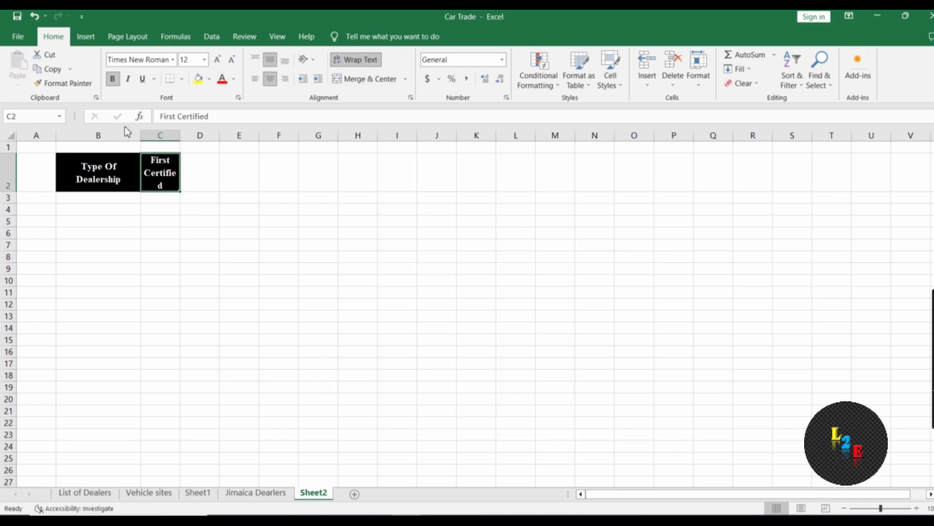
{"action": "left_click_drag", "start_coordinate": [181, 137], "coordinate": [247, 136]}
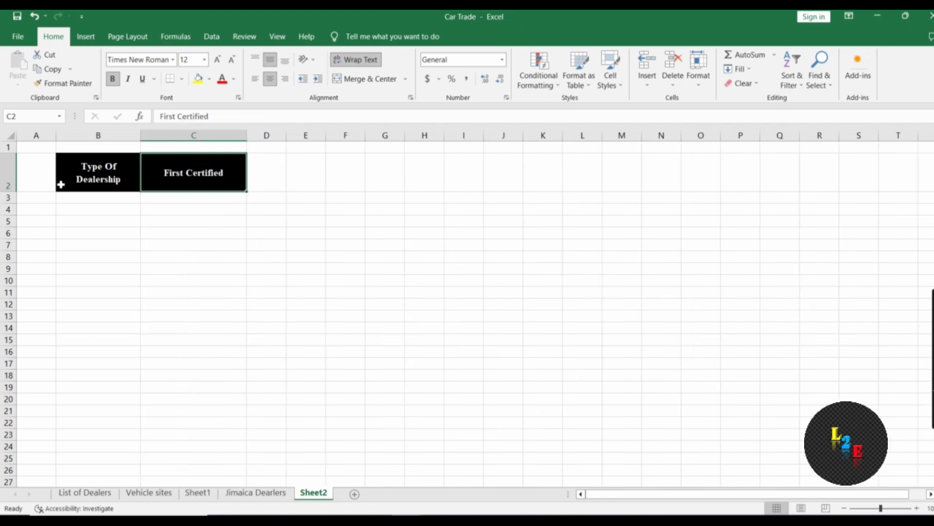
{"action": "double_click", "coordinate": [13, 191]}
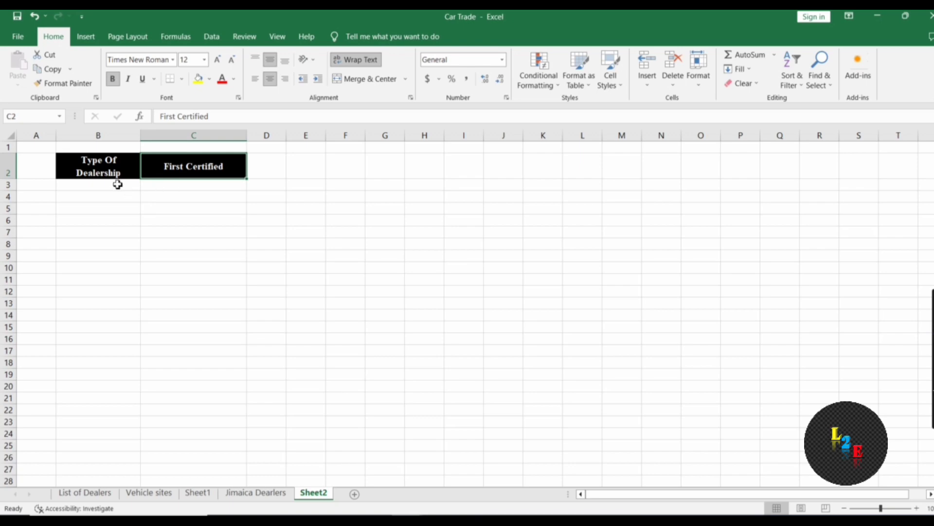
Copy the Jimaica Dealers dealership-type values (USED) into Sheet2 starting at B3
{"action": "left_click", "coordinate": [257, 492]}
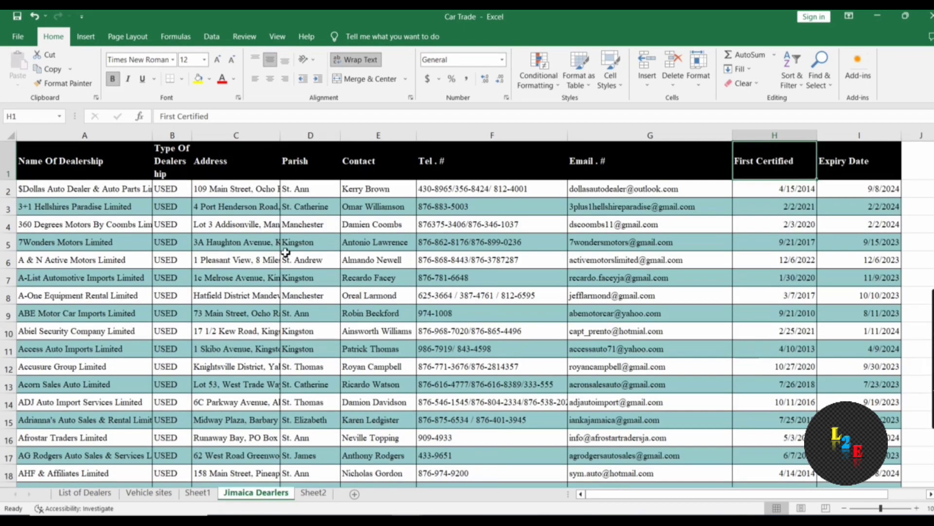
{"action": "left_click", "coordinate": [167, 191]}
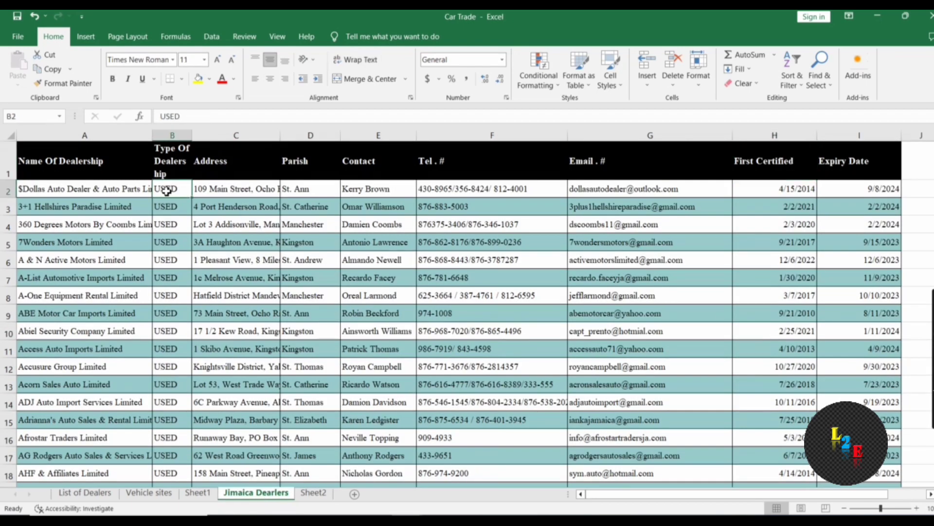
{"action": "key", "text": "ctrl+shift+Down"}
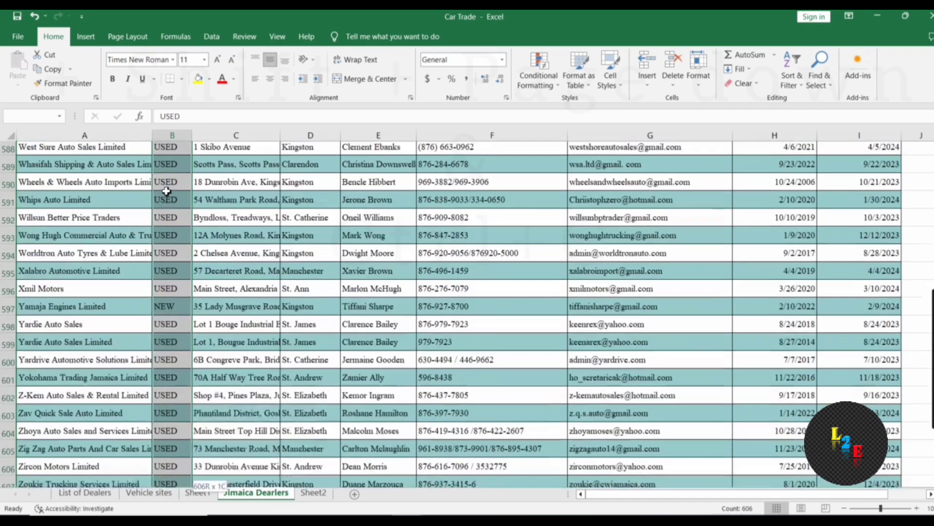
{"action": "key", "text": "ctrl+c"}
{"action": "key", "text": "ctrl+Page_Down"}
{"action": "left_click", "coordinate": [87, 187]}
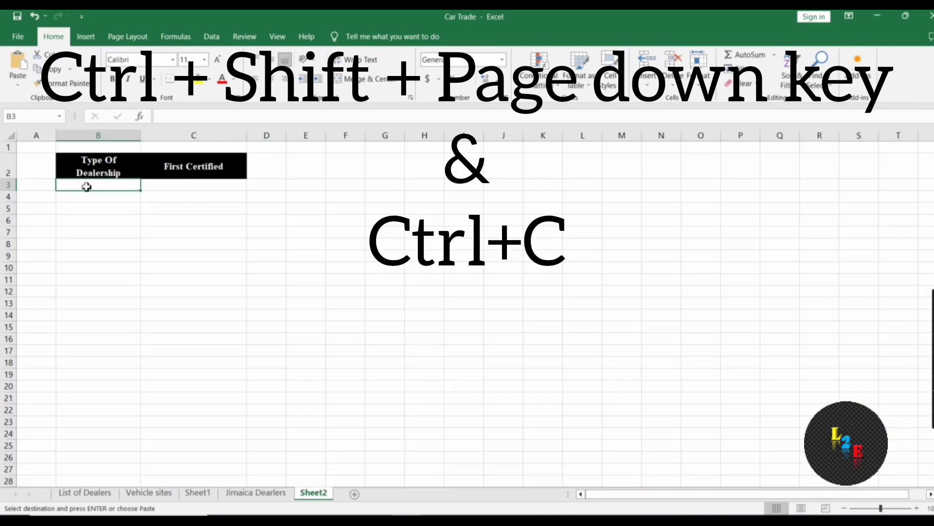
{"action": "key", "text": "ctrl+v"}
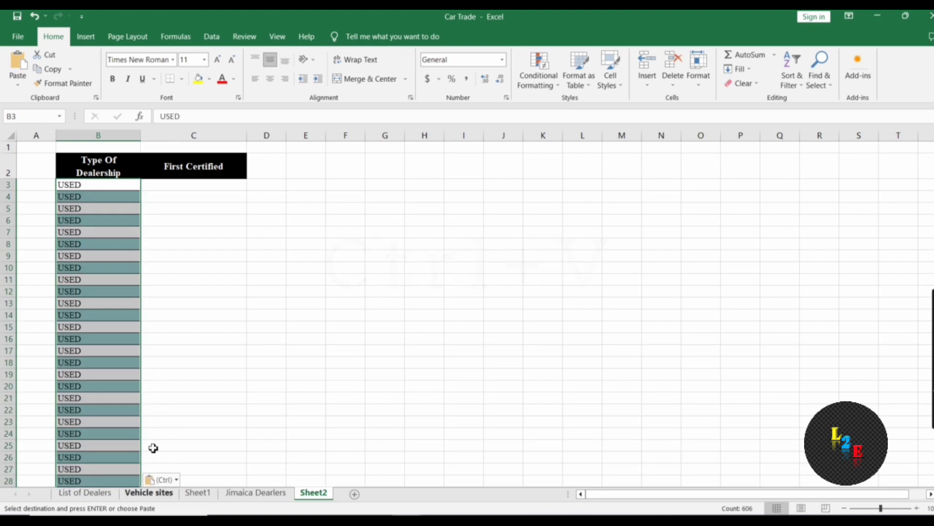
Insert the Jimaica Dealers Contact column as Sheet2's column A
{"action": "key", "text": "ctrl+Page_Up"}
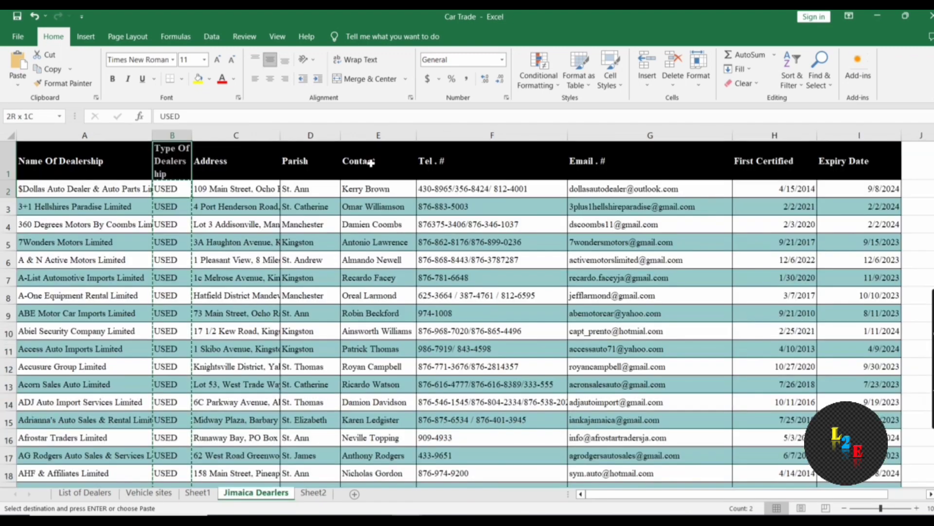
{"action": "left_click", "coordinate": [369, 136]}
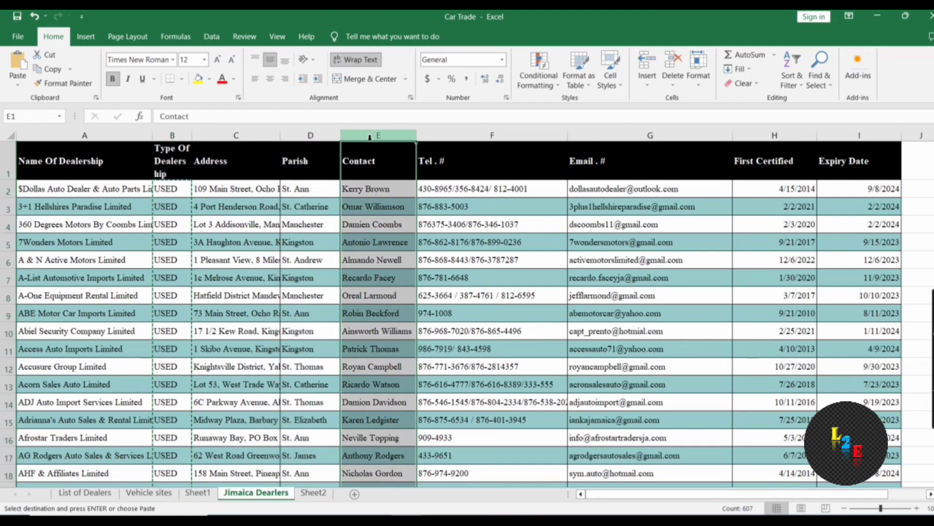
{"action": "key", "text": "ctrl+c"}
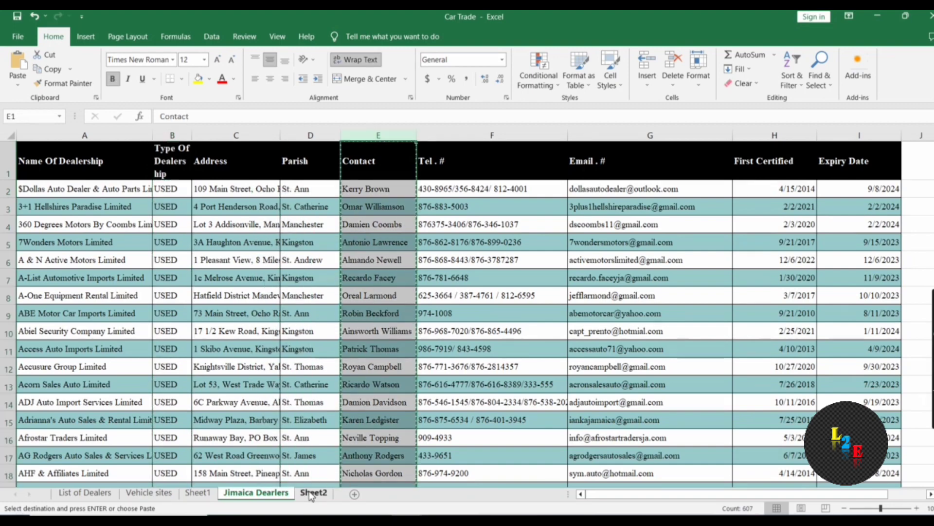
{"action": "left_click", "coordinate": [314, 493]}
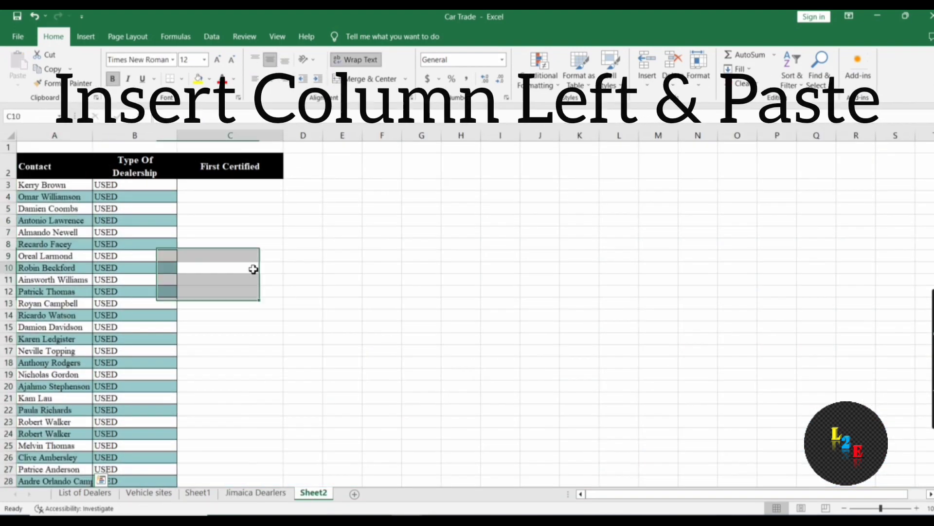
{"action": "left_click", "coordinate": [252, 268]}
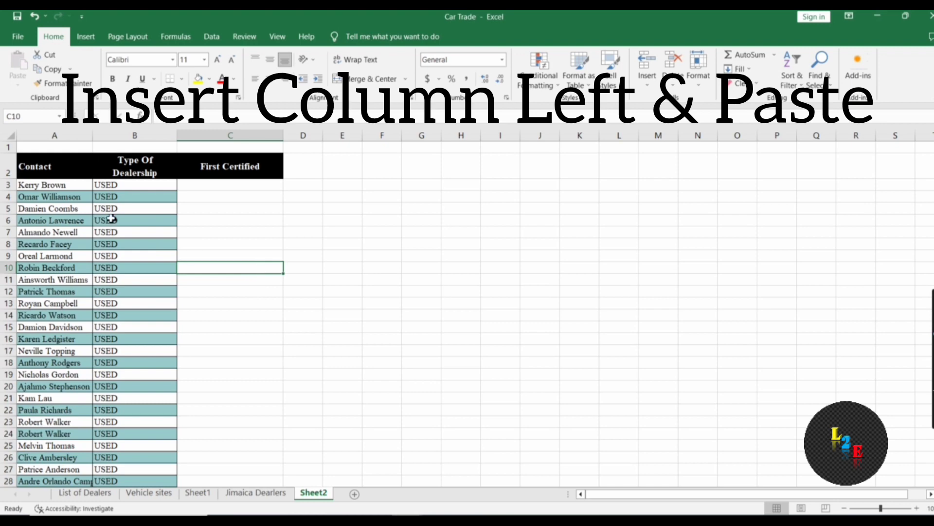
{"action": "left_click", "coordinate": [222, 187]}
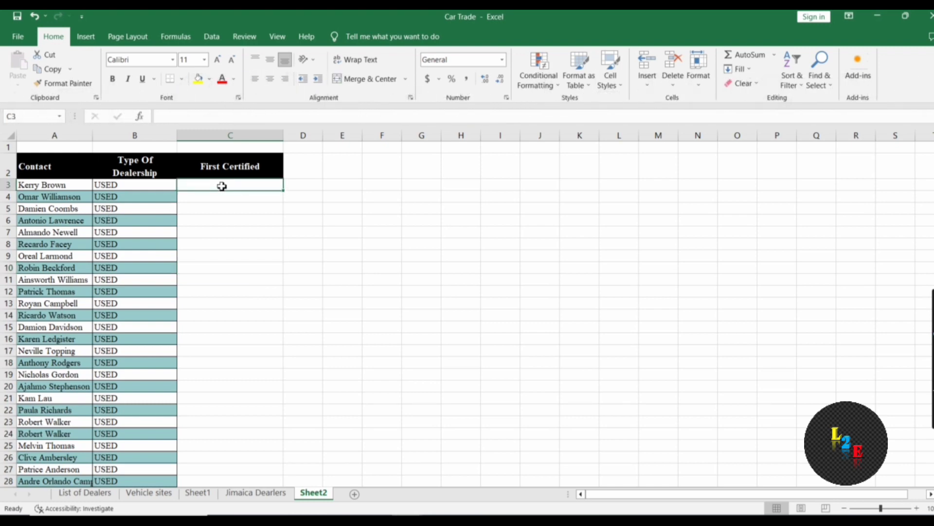
Begin C3's formula as =VLOOKUP(A3,'Jimaica Dealers'!A1:I607, with the lookup value and table range
{"action": "type", "text": "=V"}
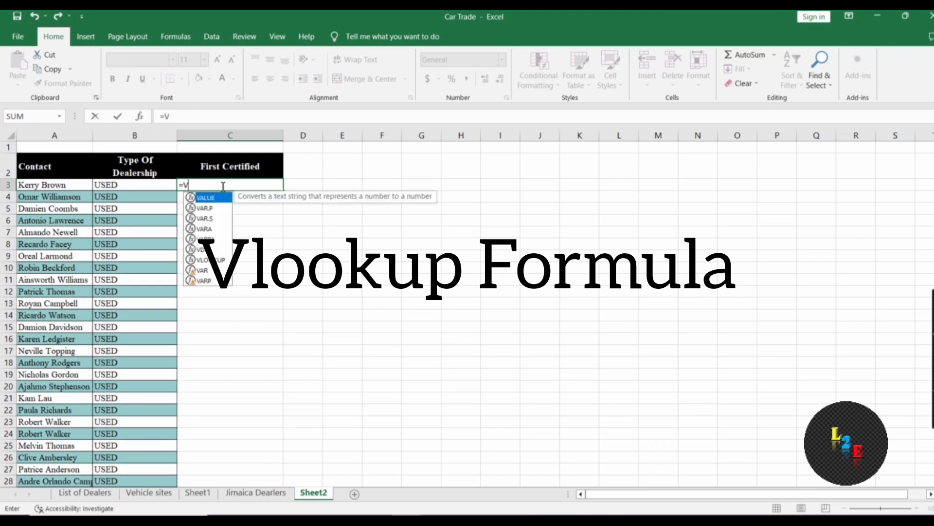
{"action": "type", "text": "LOOKUP"}
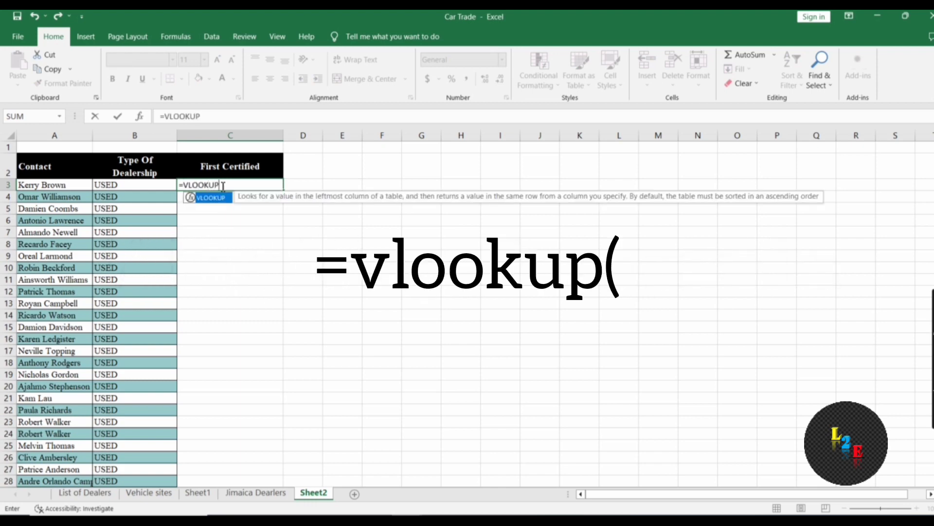
{"action": "type", "text": "("}
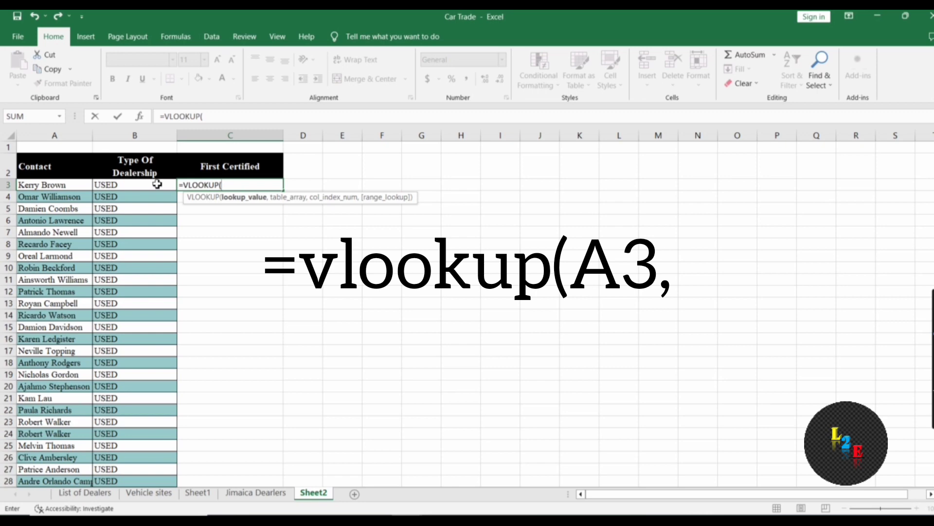
{"action": "left_click", "coordinate": [68, 187]}
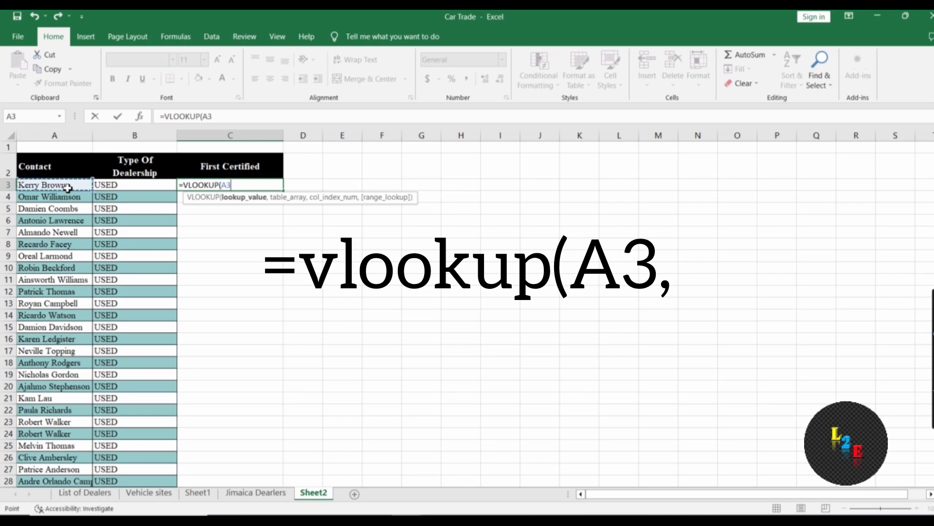
{"action": "type", "text": ","}
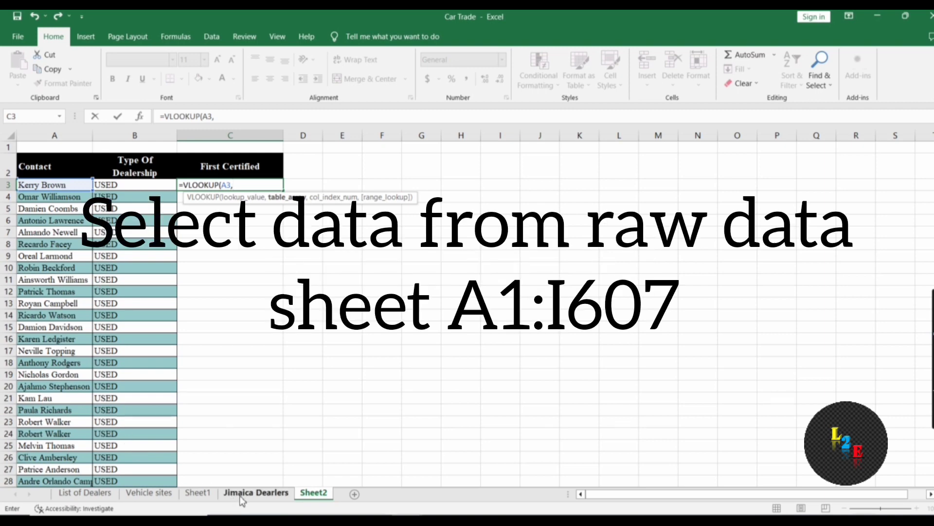
{"action": "left_click", "coordinate": [240, 496]}
{"action": "left_click", "coordinate": [38, 161]}
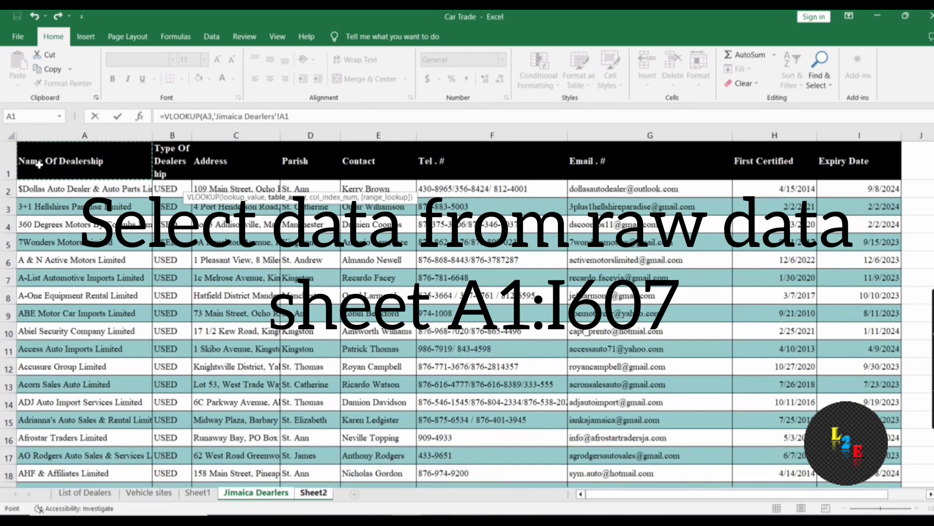
{"action": "key", "text": "ctrl+shift+Right"}
{"action": "key", "text": "ctrl+shift+Down"}
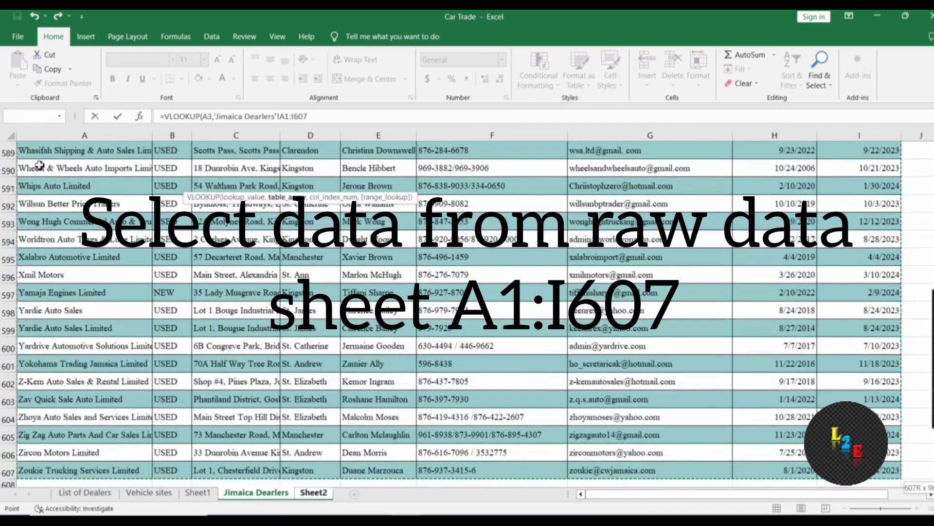
{"action": "type", "text": ","}
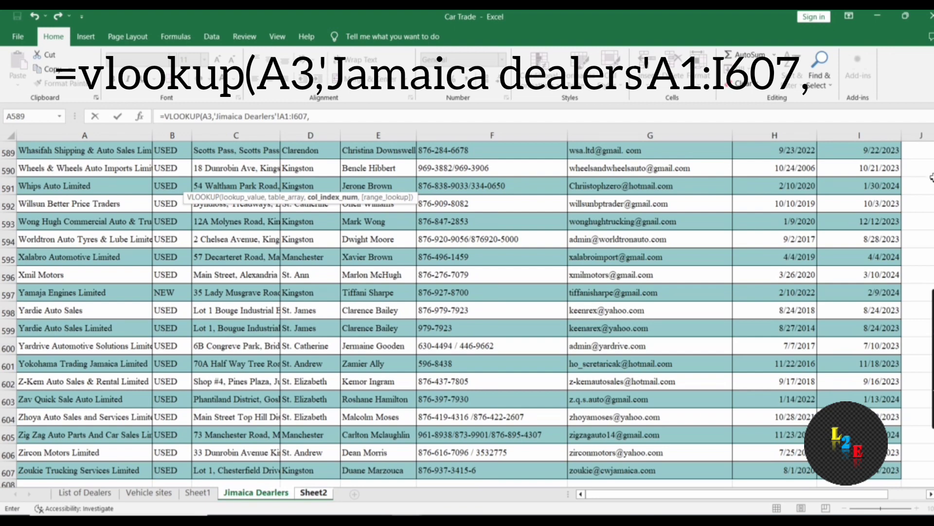
Complete C3's VLOOKUP with column index 9 and TRUE, returning 45192
{"action": "scroll", "coordinate": [467, 314], "scroll_direction": "up", "scroll_amount": 6}
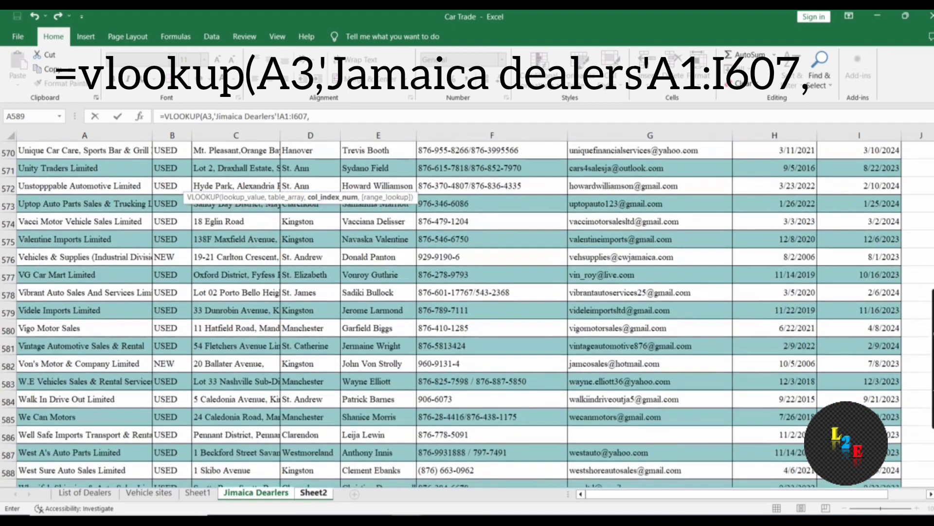
{"action": "scroll", "coordinate": [468, 313], "scroll_direction": "up", "scroll_amount": 20}
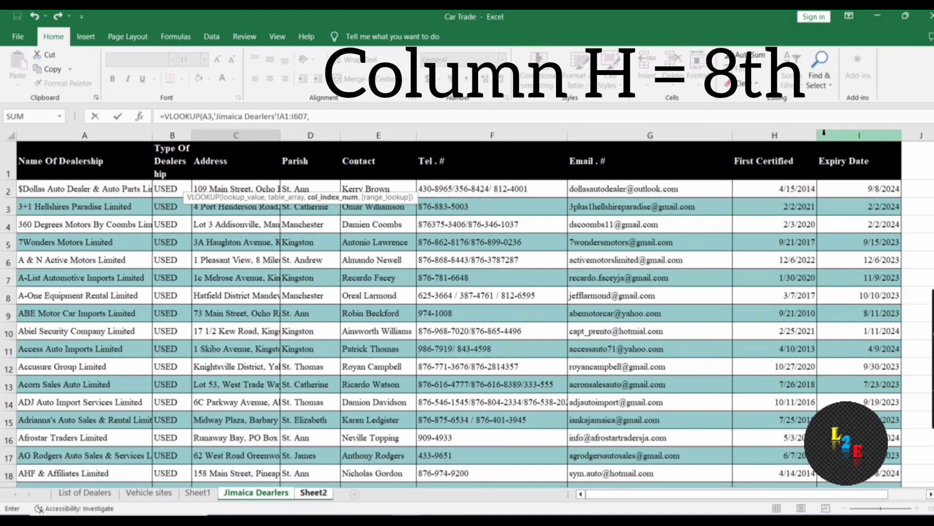
{"action": "left_click", "coordinate": [360, 119]}
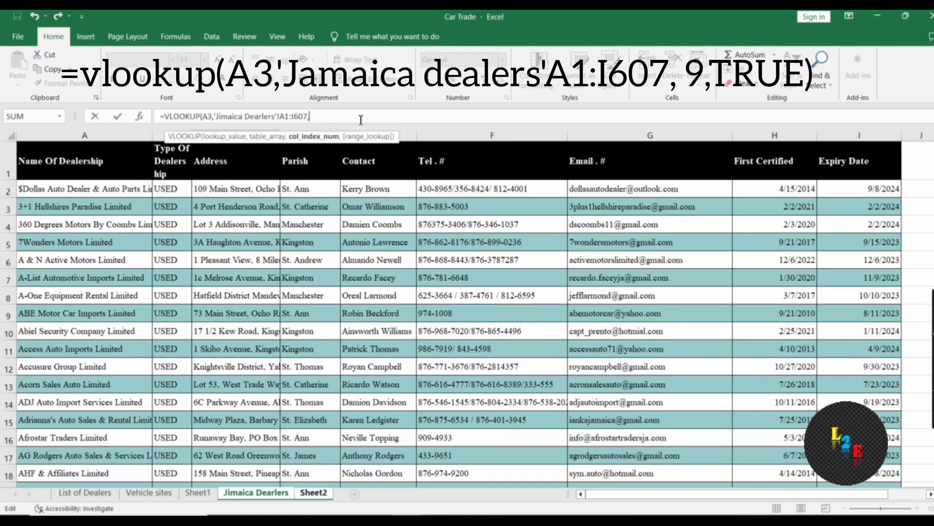
{"action": "type", "text": "9,"}
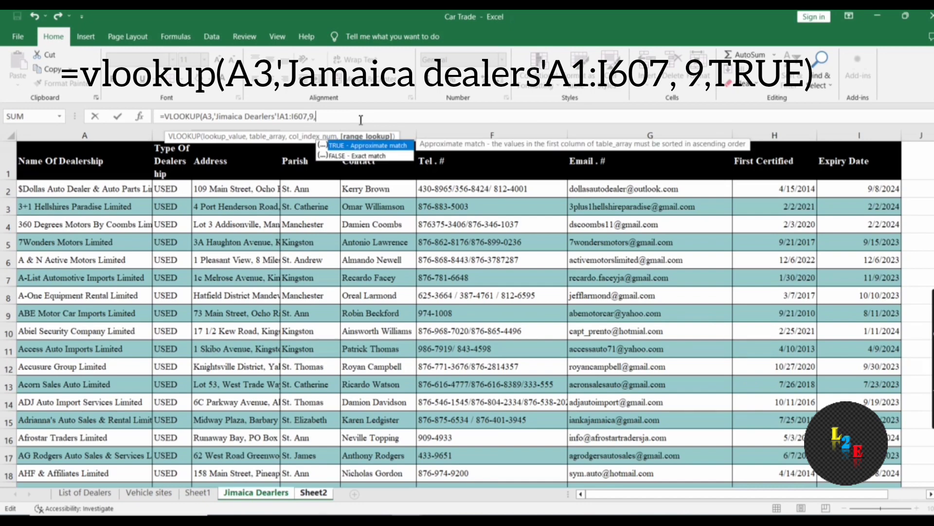
{"action": "double_click", "coordinate": [346, 145]}
{"action": "type", "text": ")"}
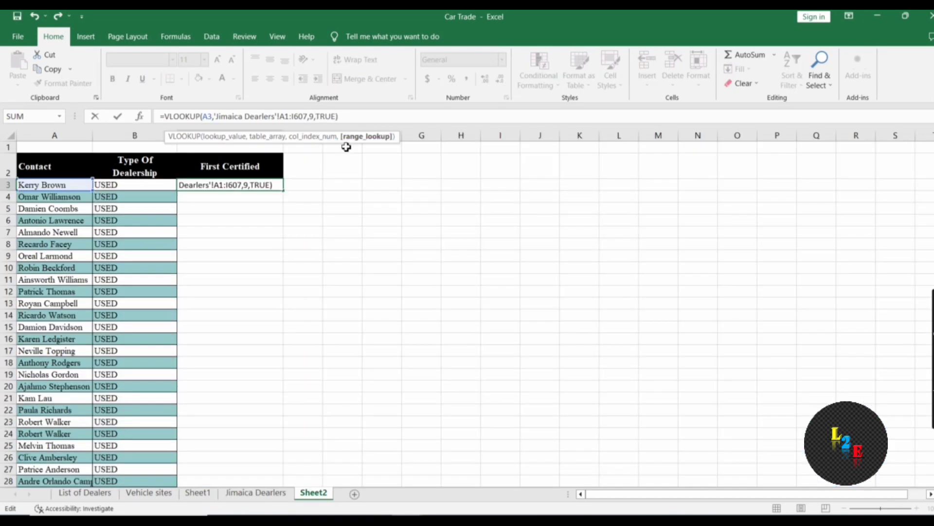
{"action": "key", "text": "Return"}
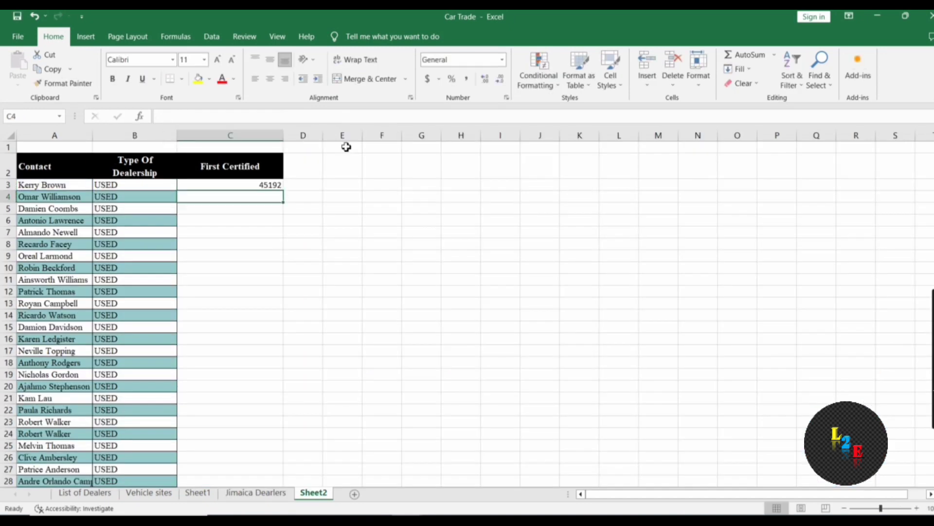
Format C3 as Short Date and copy its formula down to C4:C11
{"action": "left_click", "coordinate": [261, 186]}
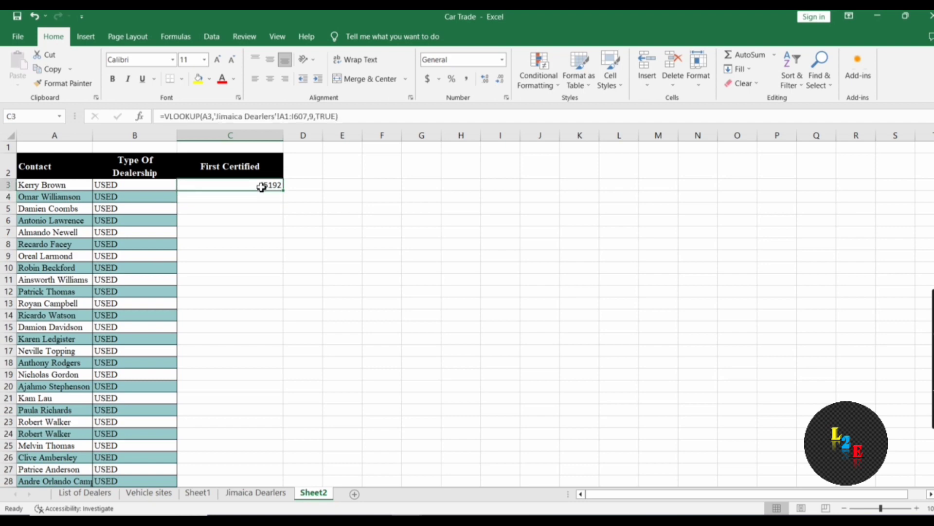
{"action": "left_click", "coordinate": [503, 60]}
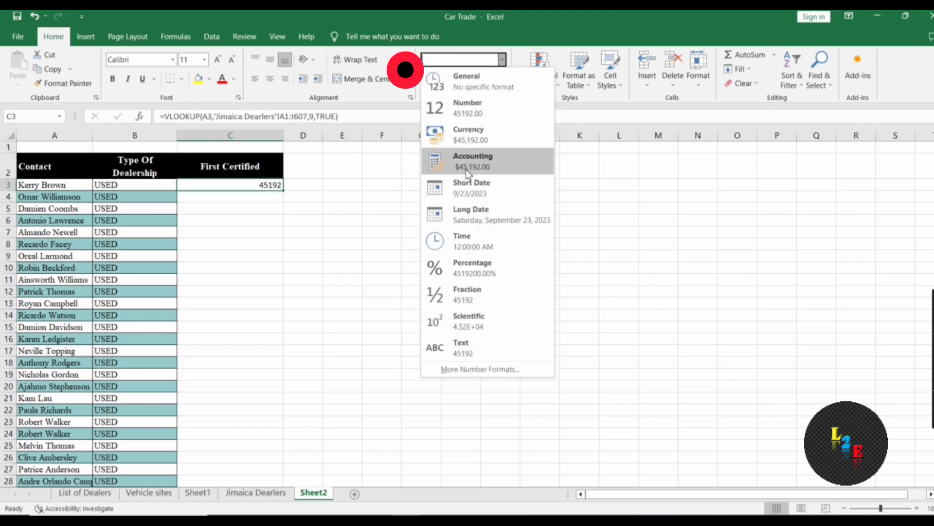
{"action": "left_click", "coordinate": [464, 194]}
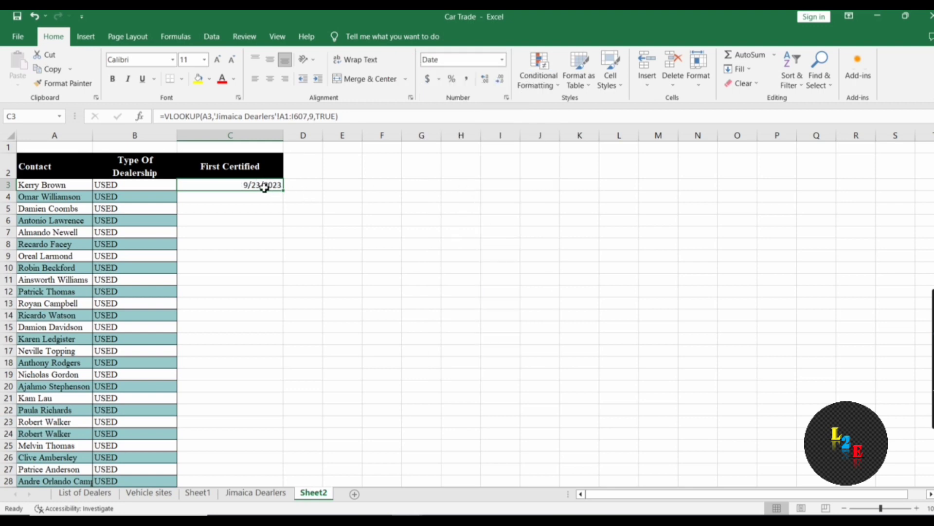
{"action": "key", "text": "ctrl+c"}
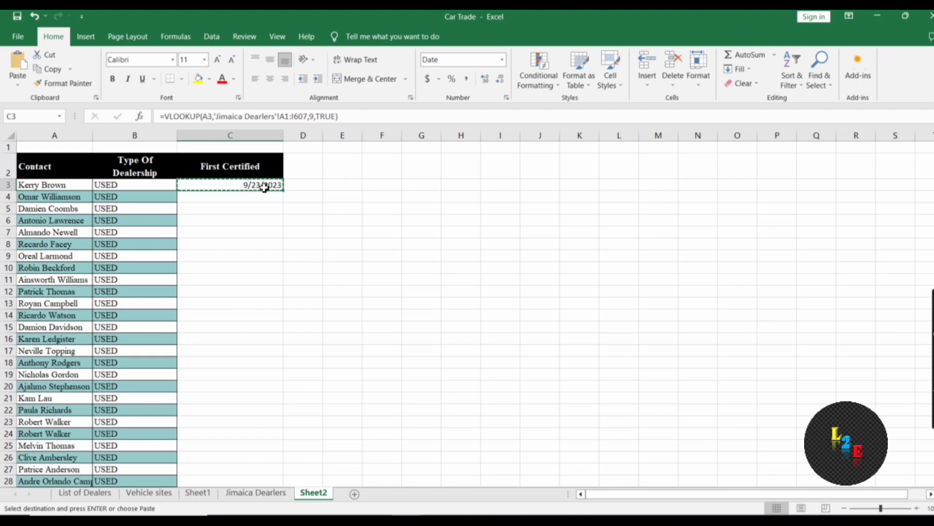
{"action": "key", "text": "Down"}
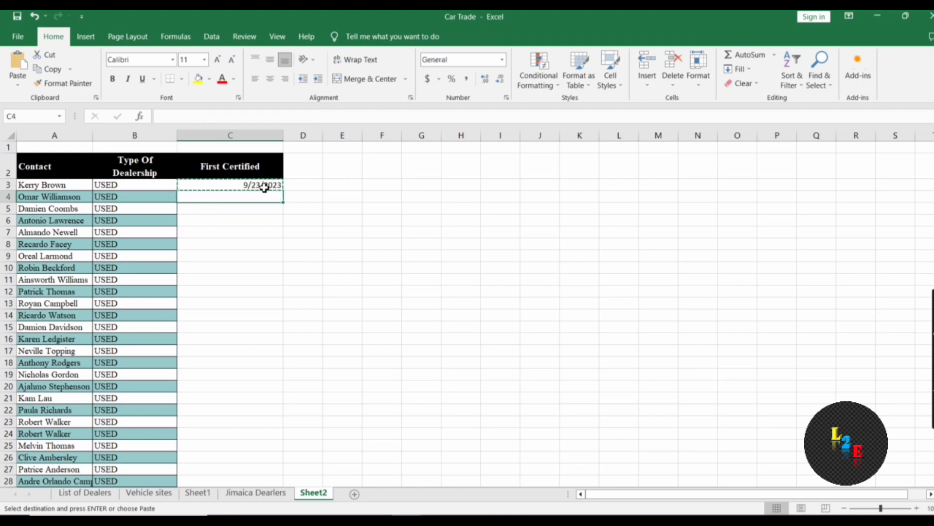
{"action": "key", "text": "shift+Down"}
{"action": "key", "text": "shift+Down"}
{"action": "key", "text": "shift+Down"}
{"action": "key", "text": "shift+Down"}
{"action": "key", "text": "shift+Down"}
{"action": "key", "text": "shift+Down"}
{"action": "key", "text": "shift+Down"}
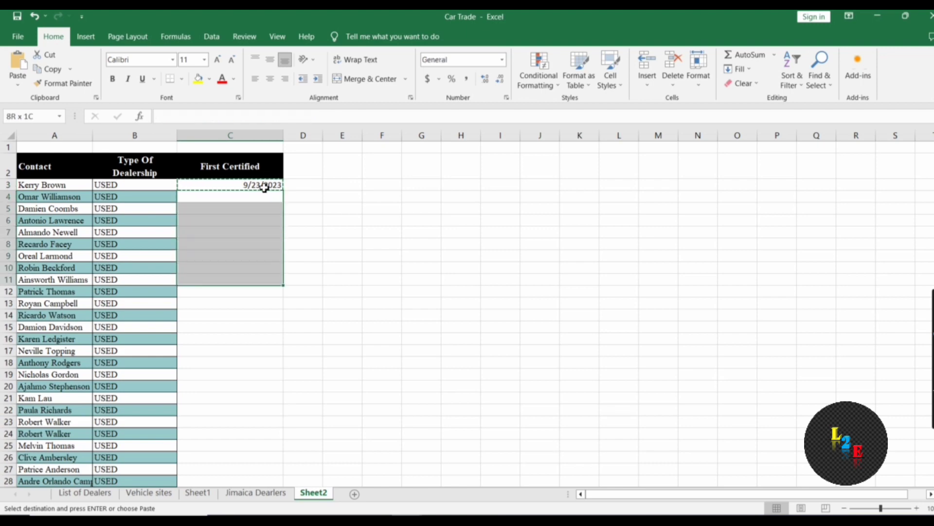
{"action": "key", "text": "ctrl+v"}
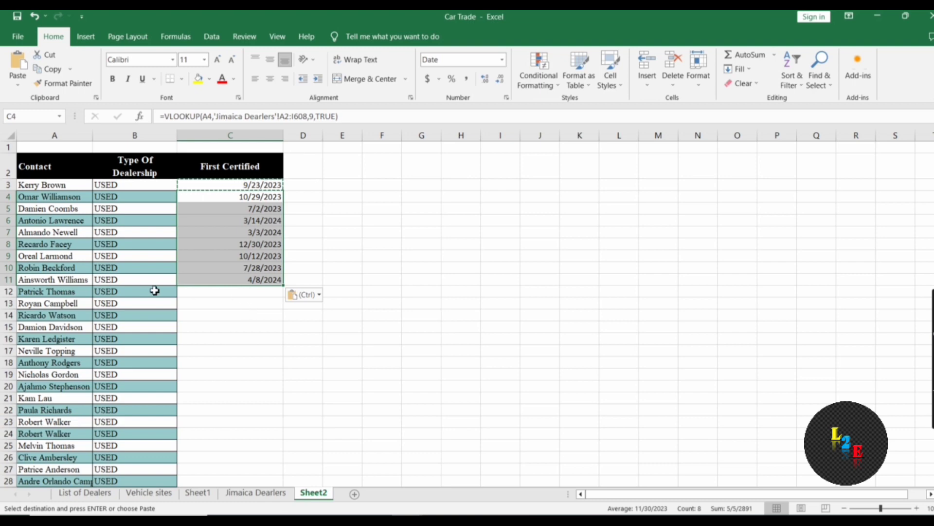
Mark C608 with an x and select C12:C608 to fill C11's formula down
{"action": "left_click", "coordinate": [155, 291]}
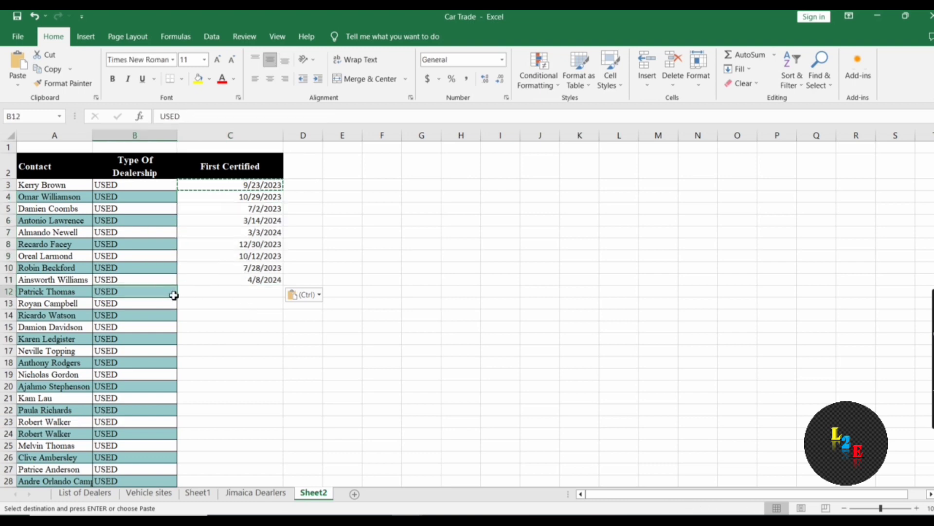
{"action": "key", "text": "ctrl+shift+Down"}
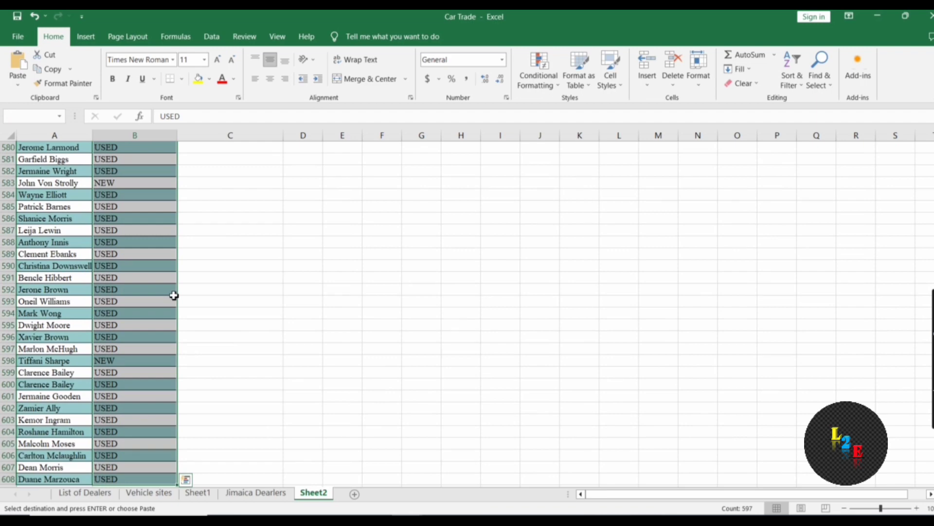
{"action": "left_click", "coordinate": [231, 480]}
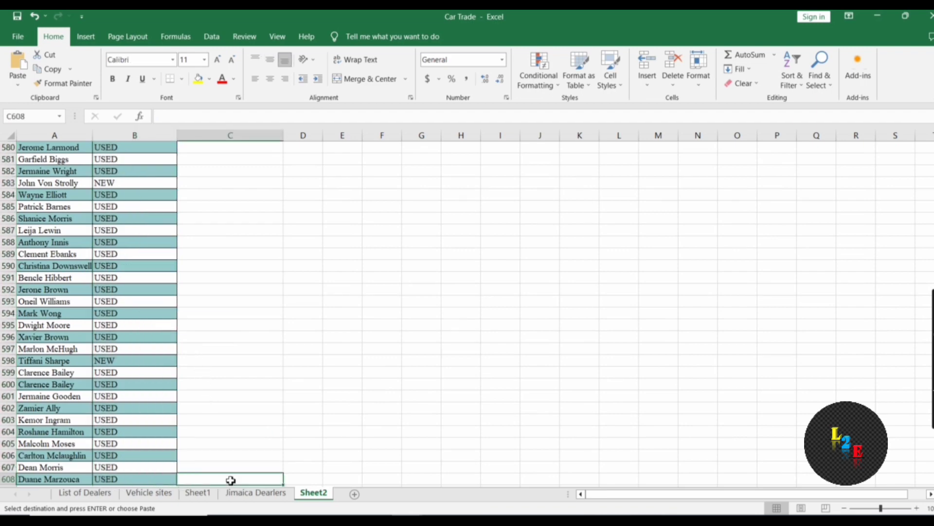
{"action": "type", "text": "x"}
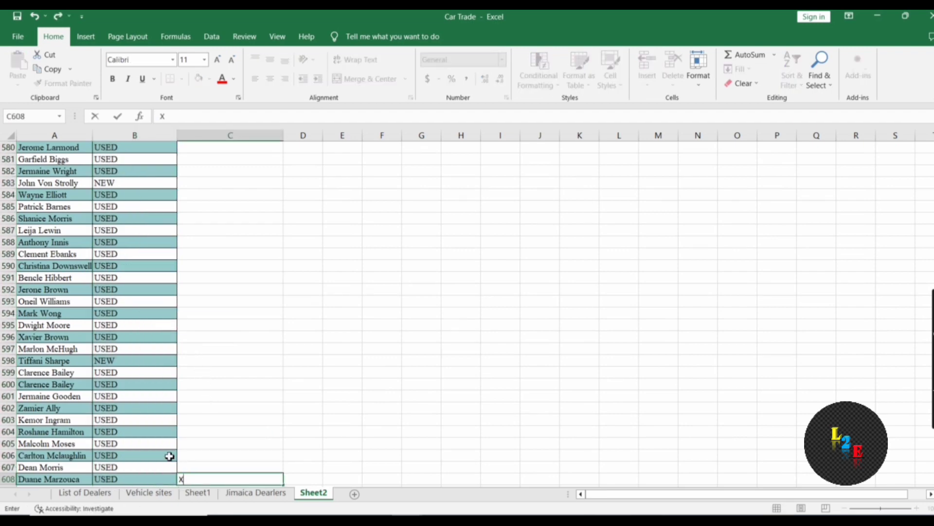
{"action": "left_click", "coordinate": [169, 457]}
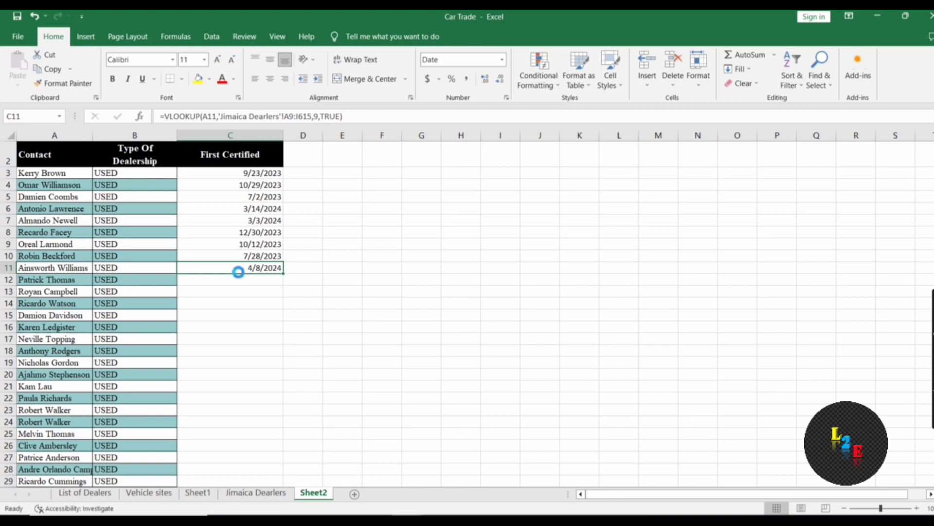
{"action": "key", "text": "ctrl+c"}
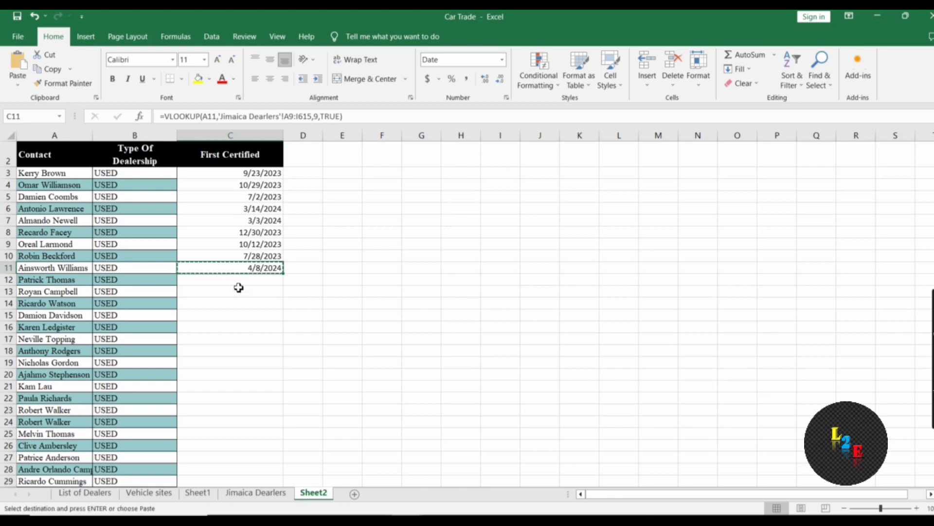
{"action": "left_click", "coordinate": [234, 282]}
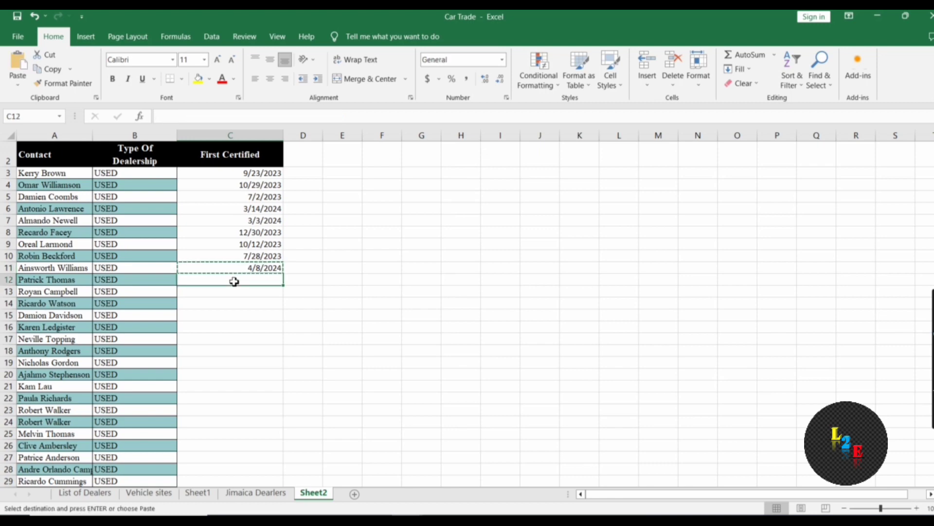
{"action": "key", "text": "ctrl+shift+Down"}
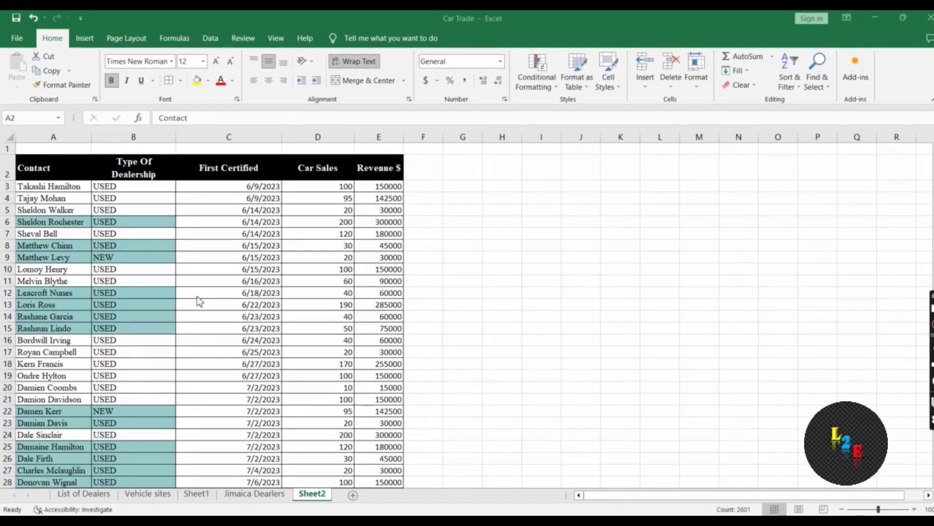
{"action": "key", "text": "ctrl+a"}
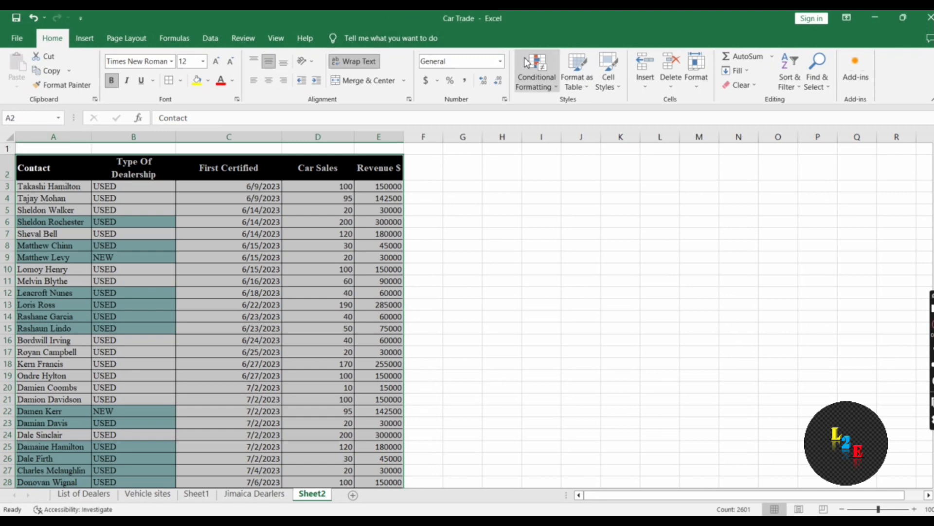
{"action": "left_click", "coordinate": [567, 85]}
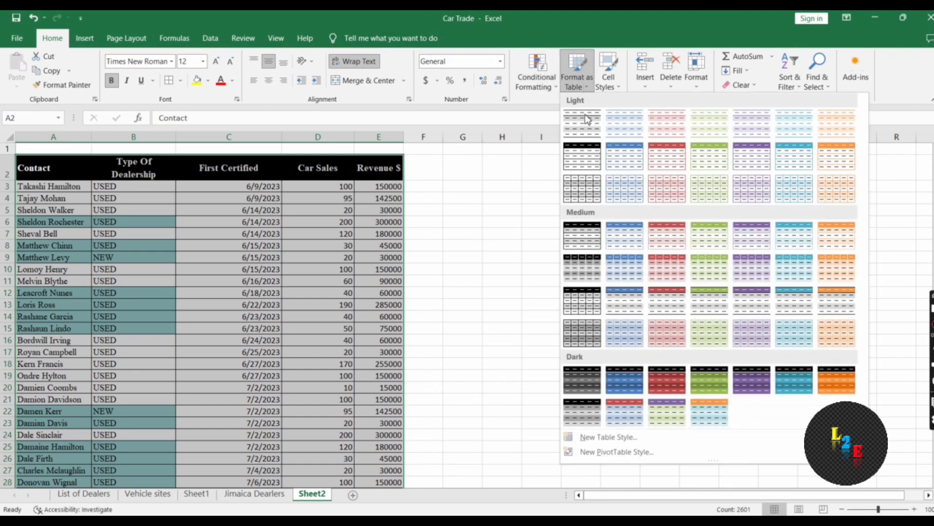
{"action": "left_click", "coordinate": [592, 163]}
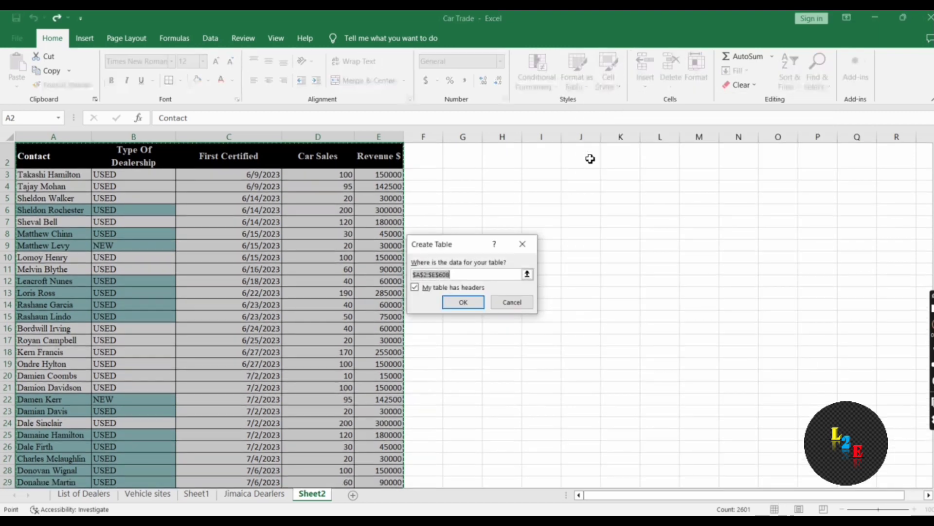
{"action": "left_click", "coordinate": [470, 303]}
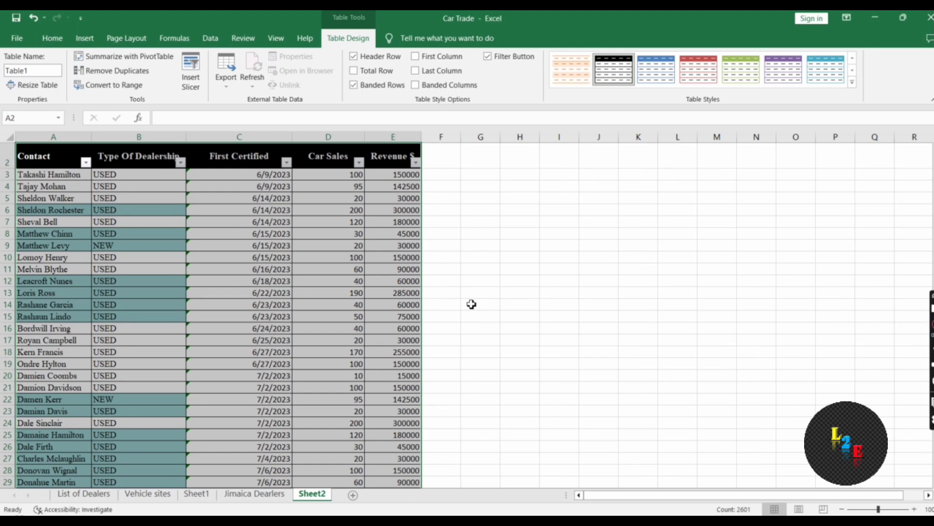
{"action": "key", "text": "ctrl+z"}
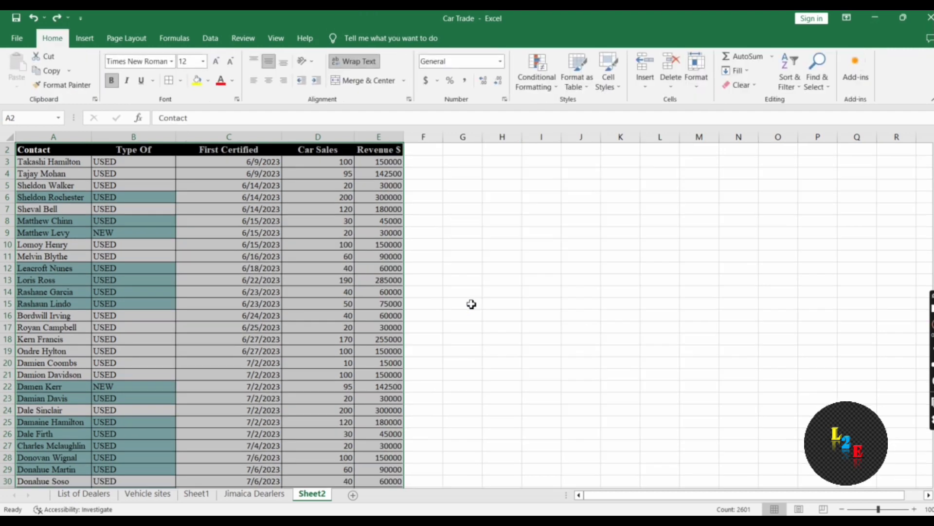
Format A2:E608 as a table with headers, trying several styles and settling on blue
{"action": "left_click", "coordinate": [698, 80]}
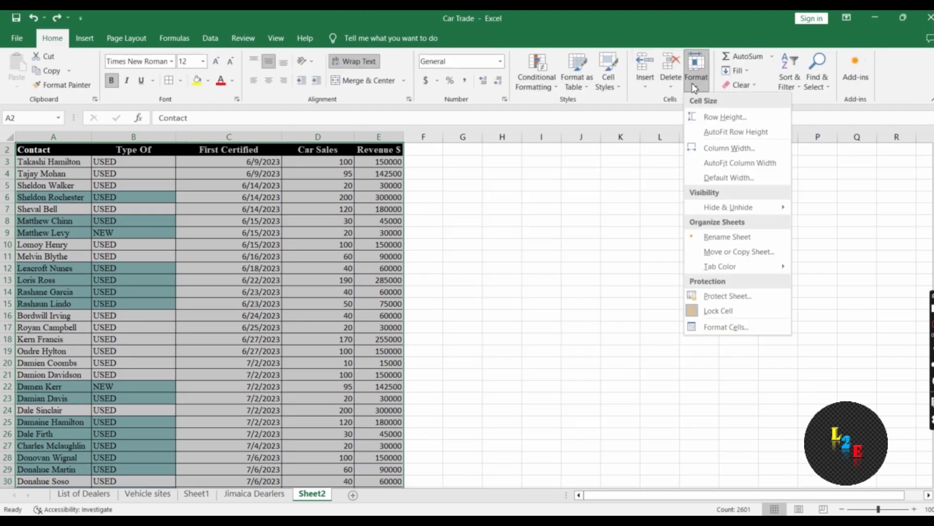
{"action": "left_click", "coordinate": [584, 91]}
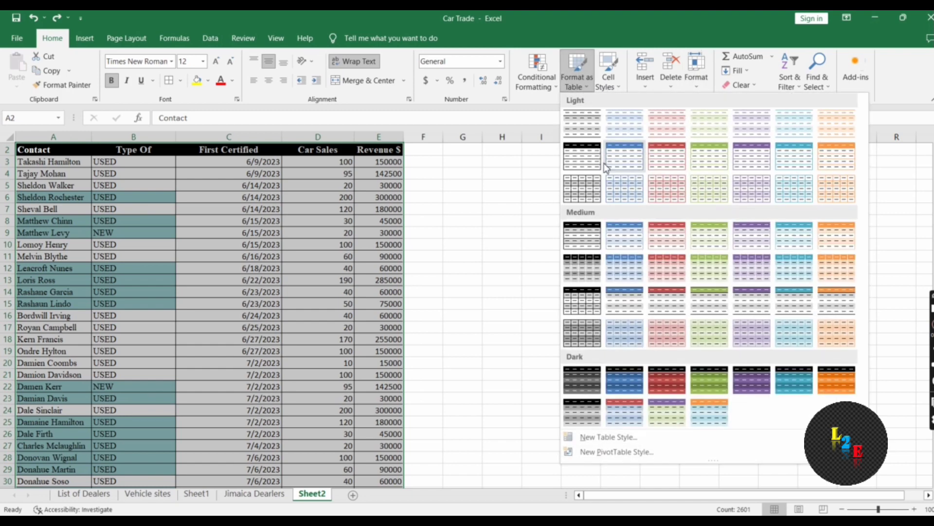
{"action": "left_click", "coordinate": [623, 166]}
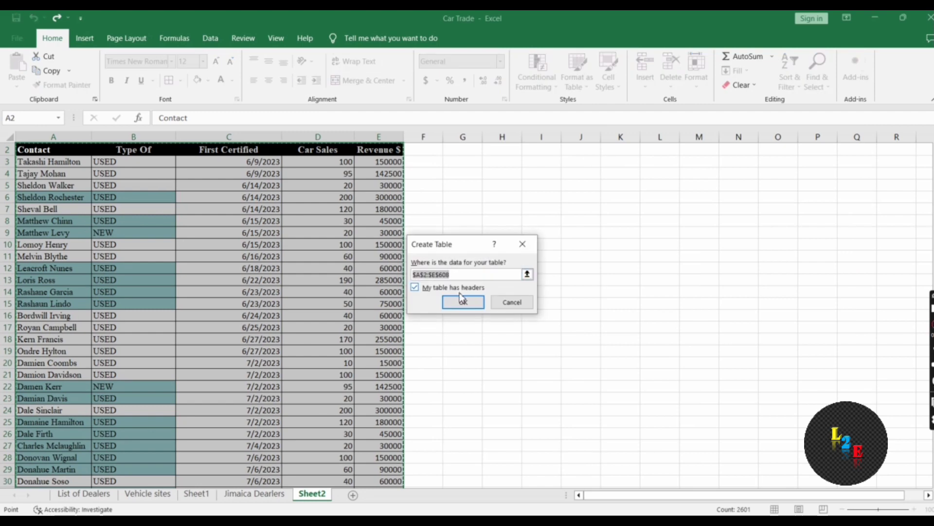
{"action": "left_click", "coordinate": [461, 303]}
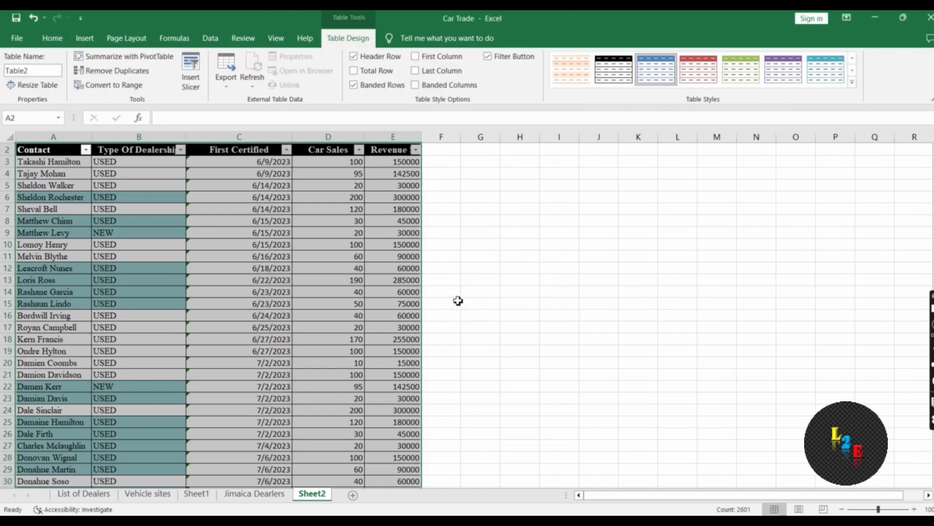
{"action": "left_click", "coordinate": [572, 71]}
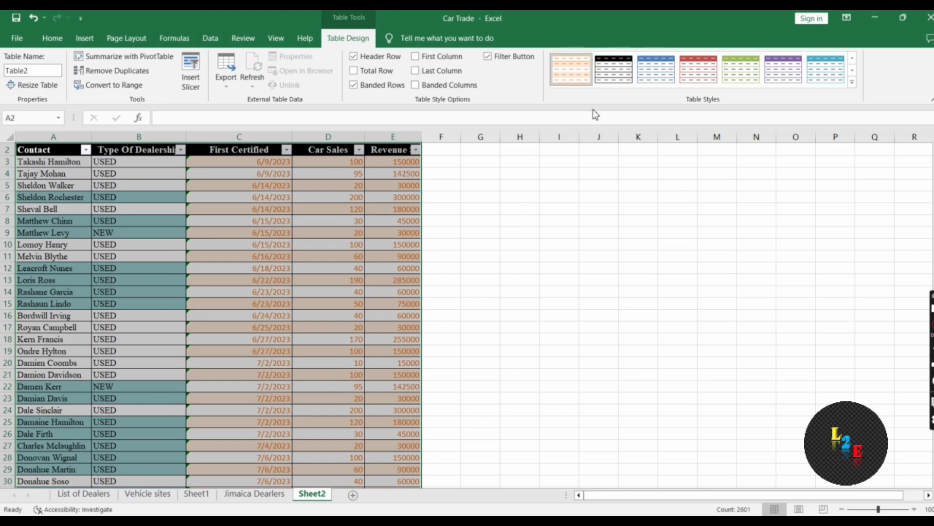
{"action": "left_click", "coordinate": [611, 78]}
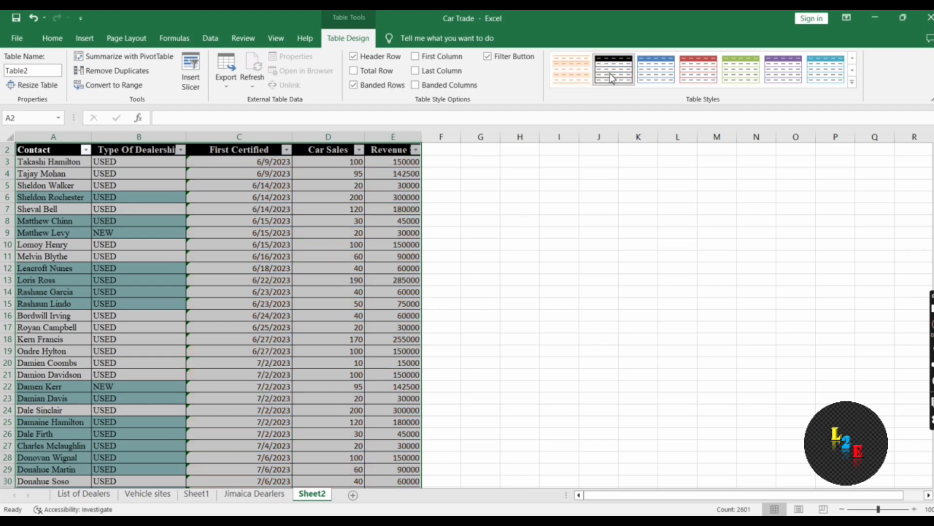
{"action": "left_click", "coordinate": [648, 79]}
{"action": "left_click", "coordinate": [269, 184]}
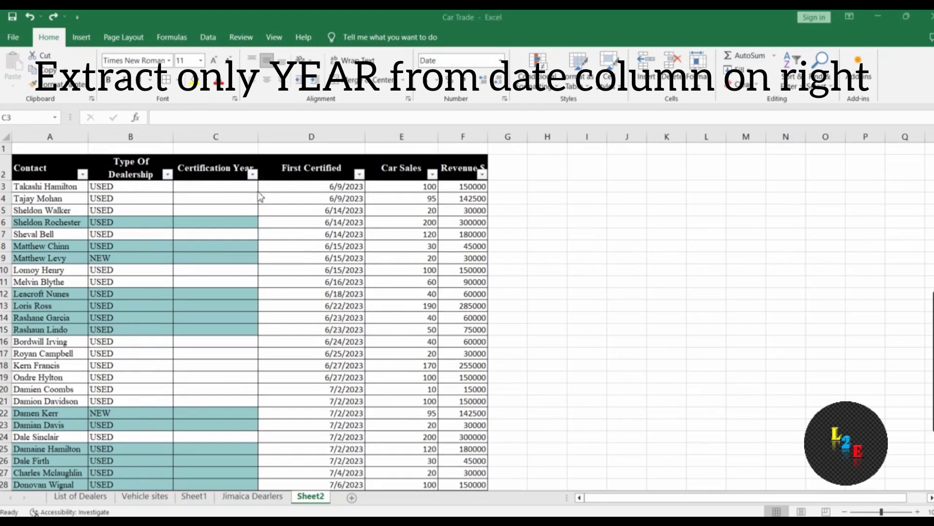
Link C3 to the First Certified date with =D3, showing 6/9, and bring up More Number Formats
{"action": "left_click", "coordinate": [236, 192]}
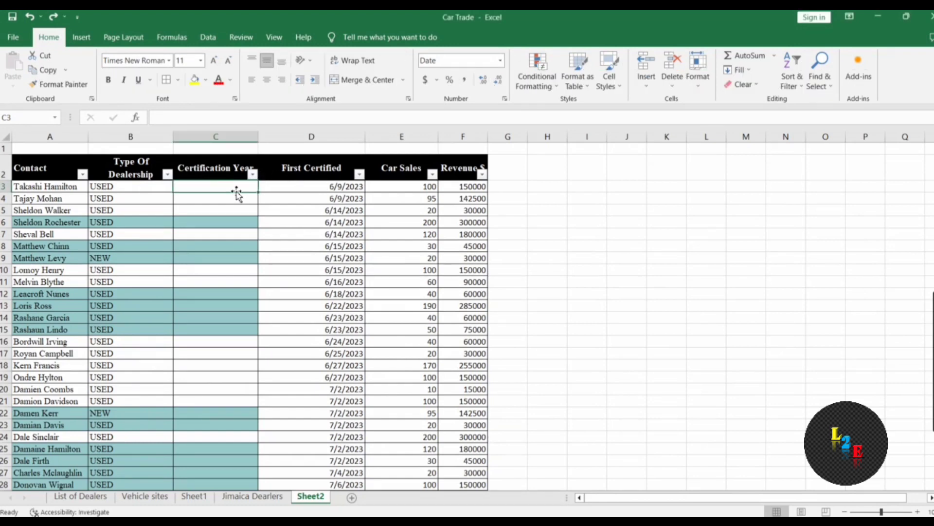
{"action": "type", "text": "="}
{"action": "left_click", "coordinate": [302, 186]}
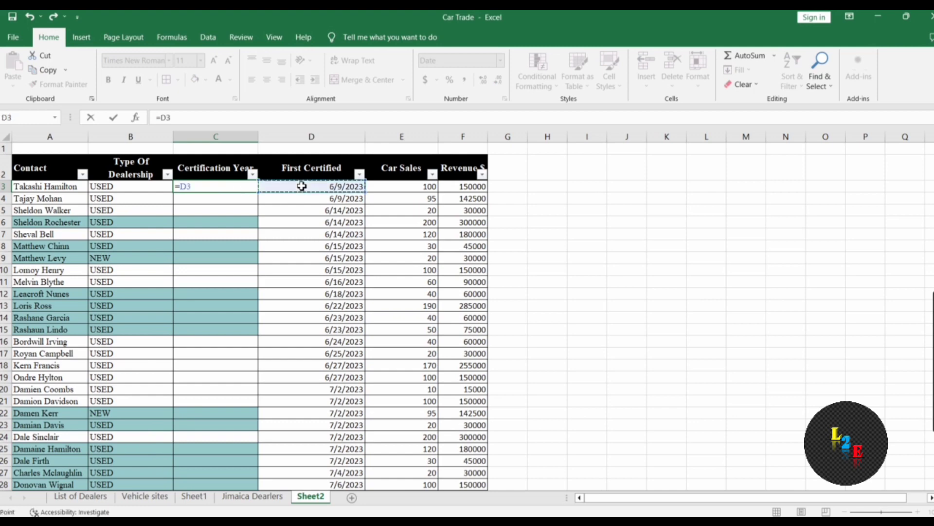
{"action": "key", "text": "Return"}
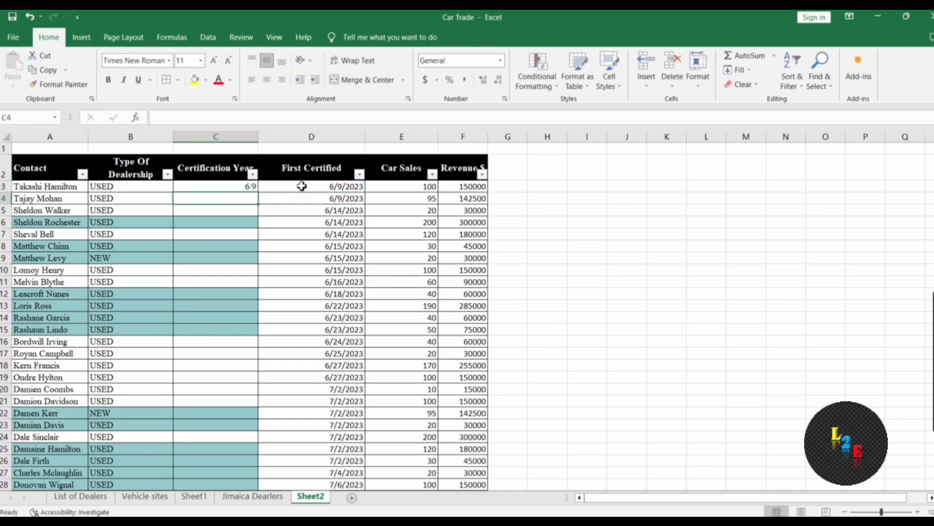
{"action": "left_click", "coordinate": [240, 188]}
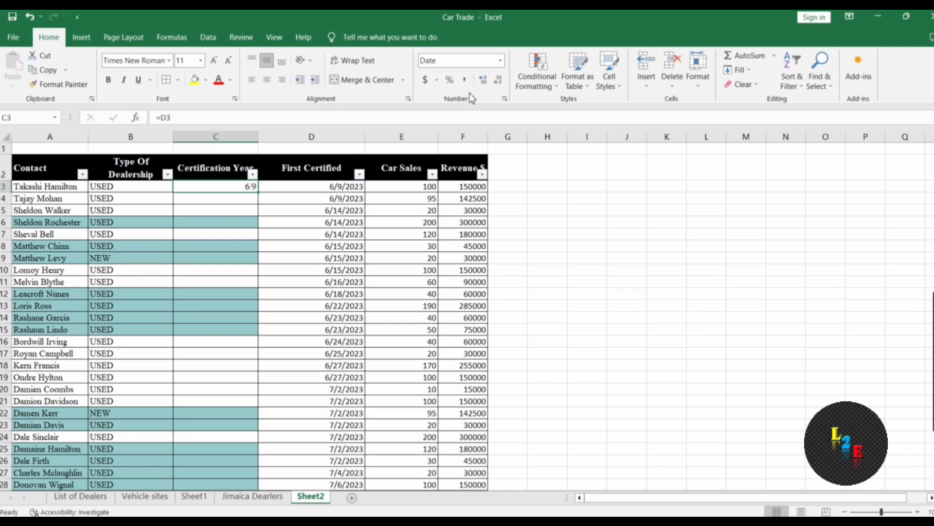
{"action": "left_click", "coordinate": [501, 61]}
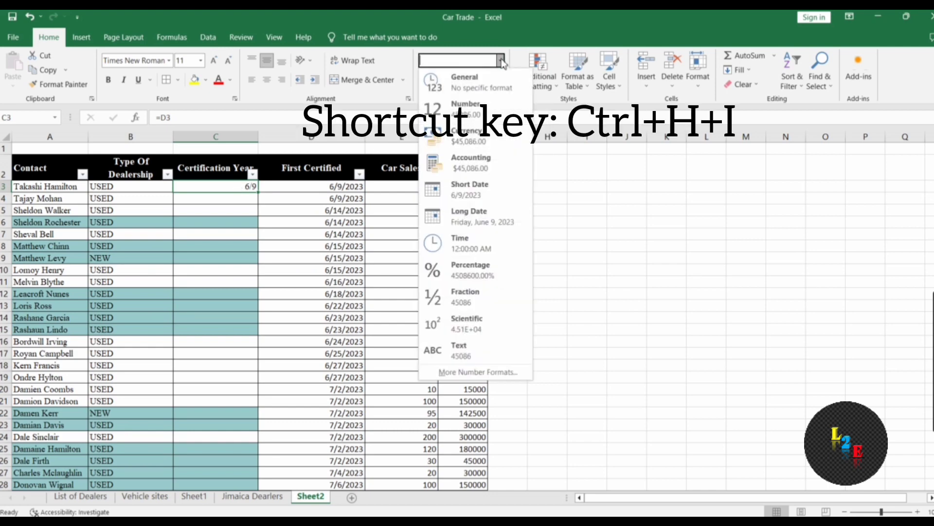
{"action": "left_click", "coordinate": [464, 373]}
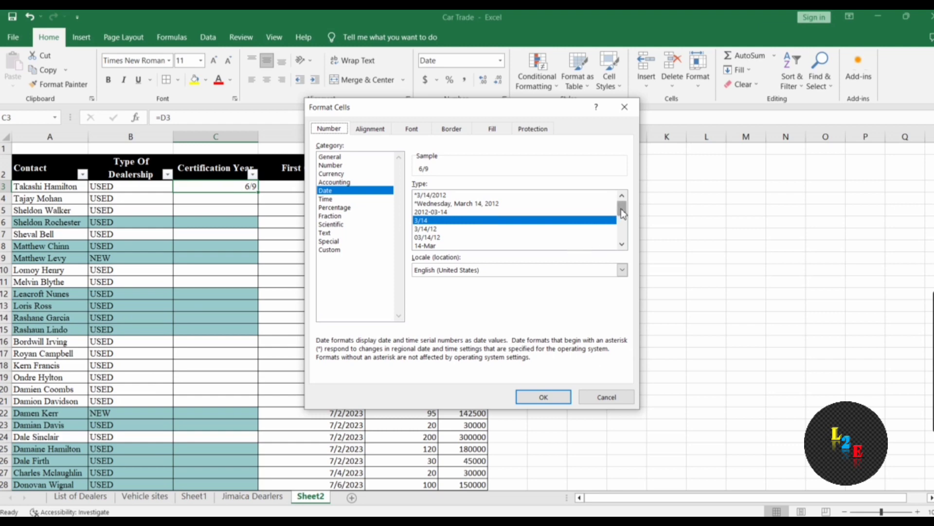
Apply the custom yyyy number format to C3 so it shows 2023
{"action": "mouse_move", "coordinate": [622, 215]}
{"action": "left_mouse_down"}
{"action": "mouse_move", "coordinate": [622, 243]}
{"action": "mouse_move", "coordinate": [620, 212]}
{"action": "left_mouse_up"}
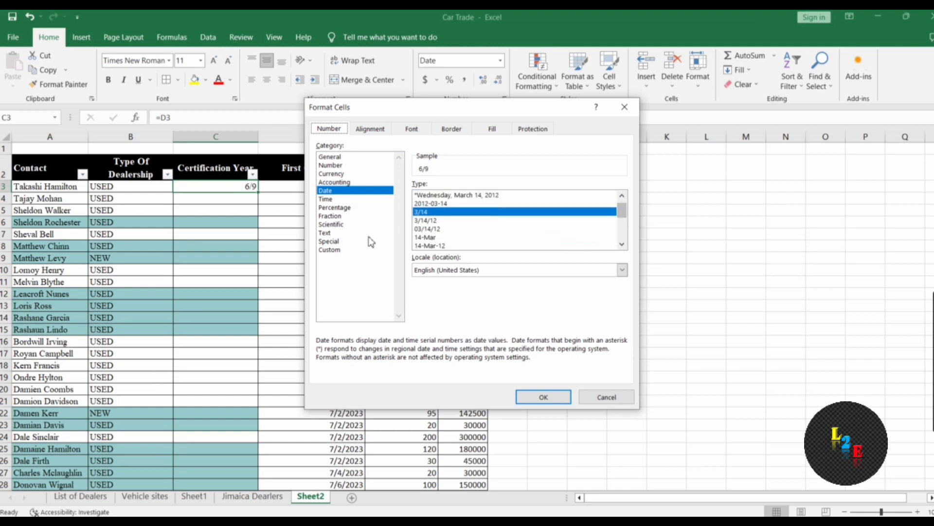
{"action": "left_click", "coordinate": [329, 249]}
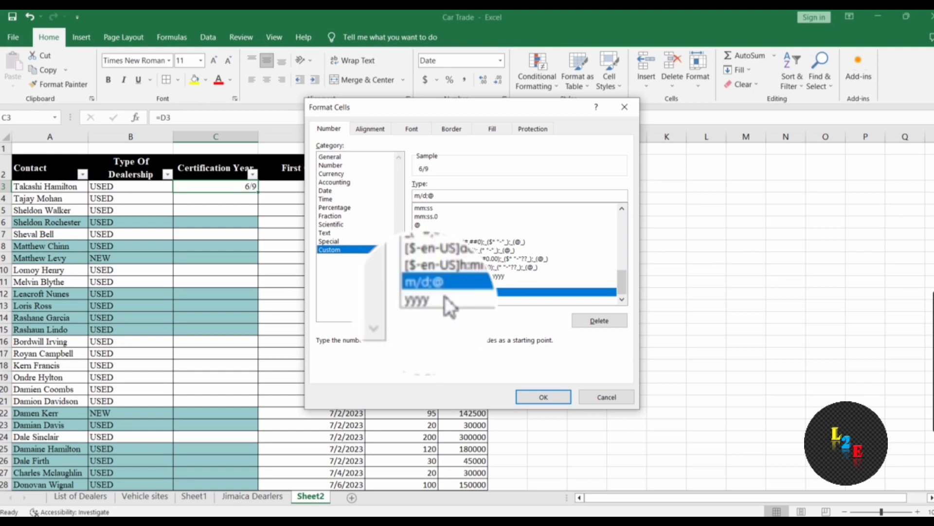
{"action": "left_click", "coordinate": [420, 302]}
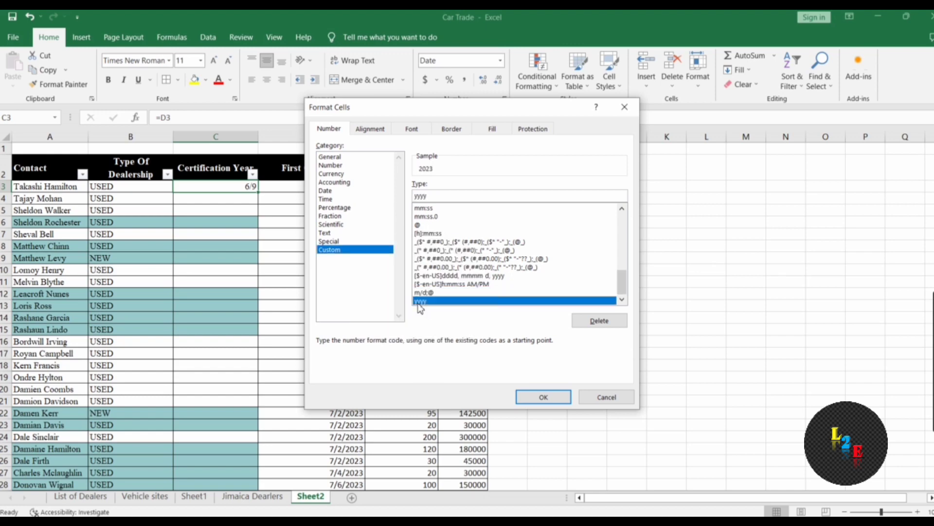
{"action": "left_click", "coordinate": [544, 397]}
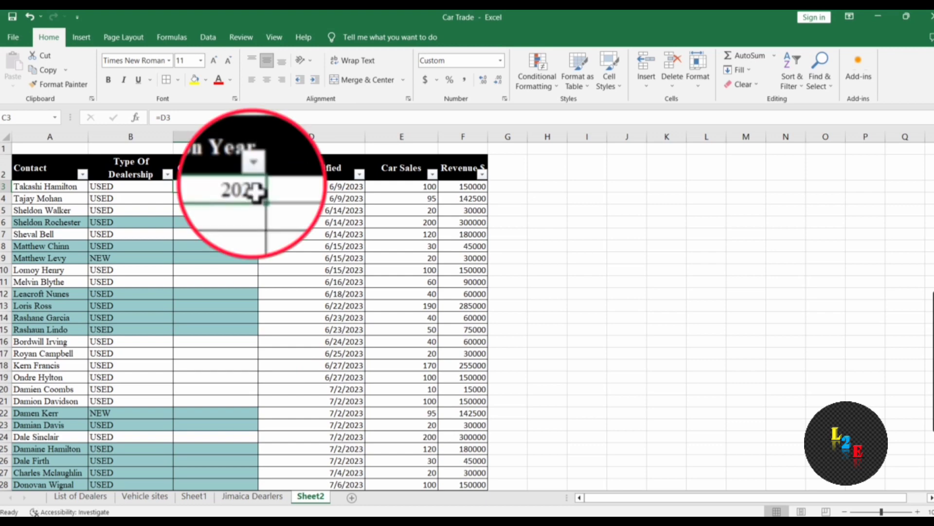
Copy C3's year formula and mark C608 with an x as the column's last row
{"action": "key", "text": "ctrl+c"}
{"action": "left_click", "coordinate": [247, 197]}
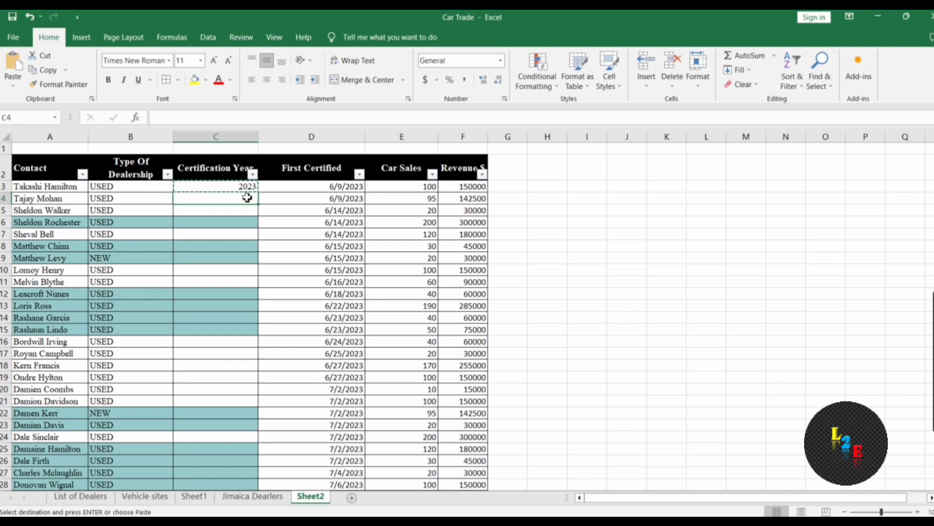
{"action": "key", "text": "ctrl+shift+Down"}
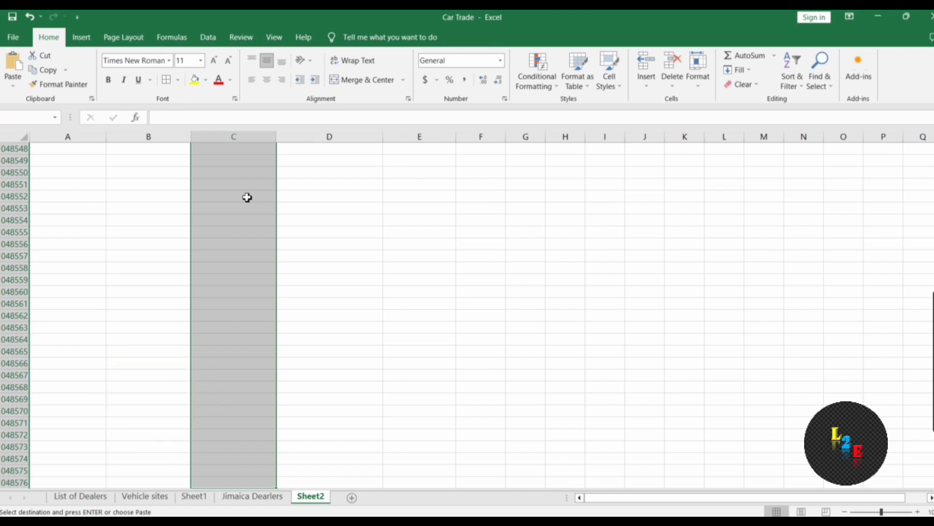
{"action": "key", "text": "Up"}
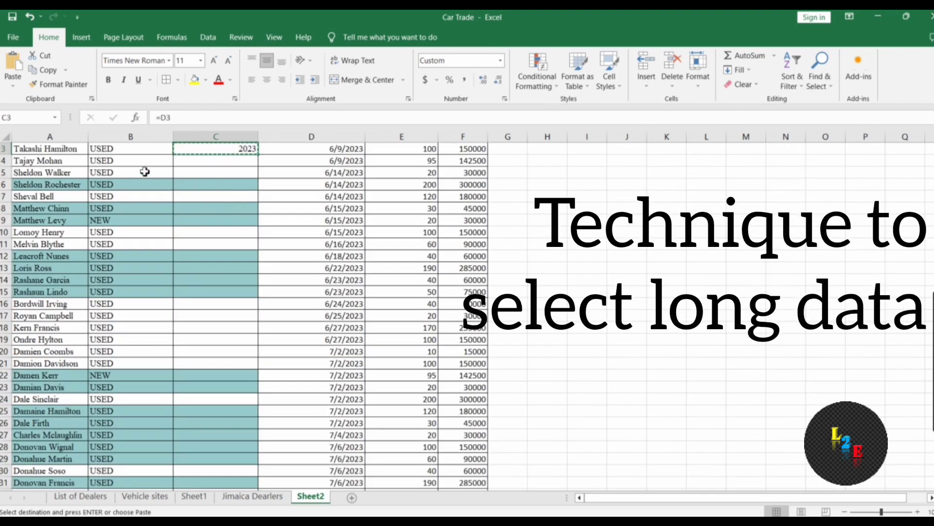
{"action": "left_click", "coordinate": [137, 165]}
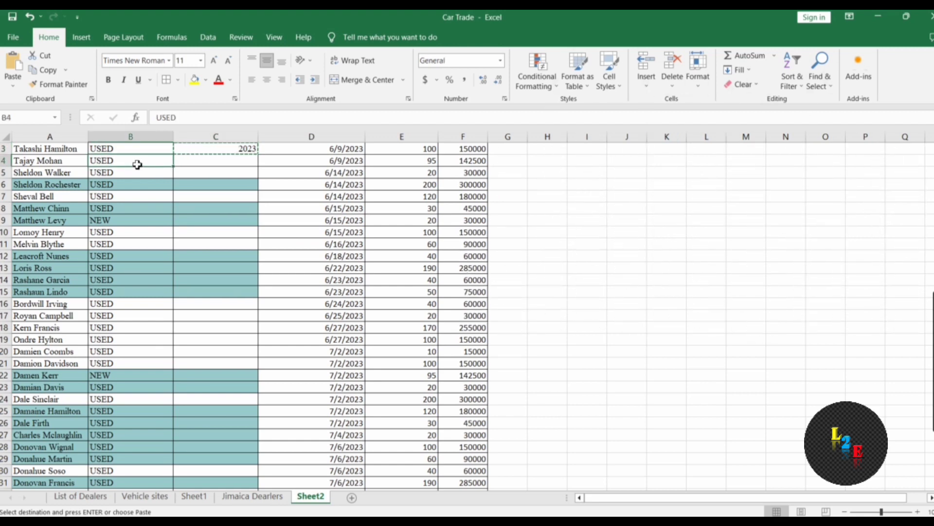
{"action": "key", "text": "ctrl+shift+Down"}
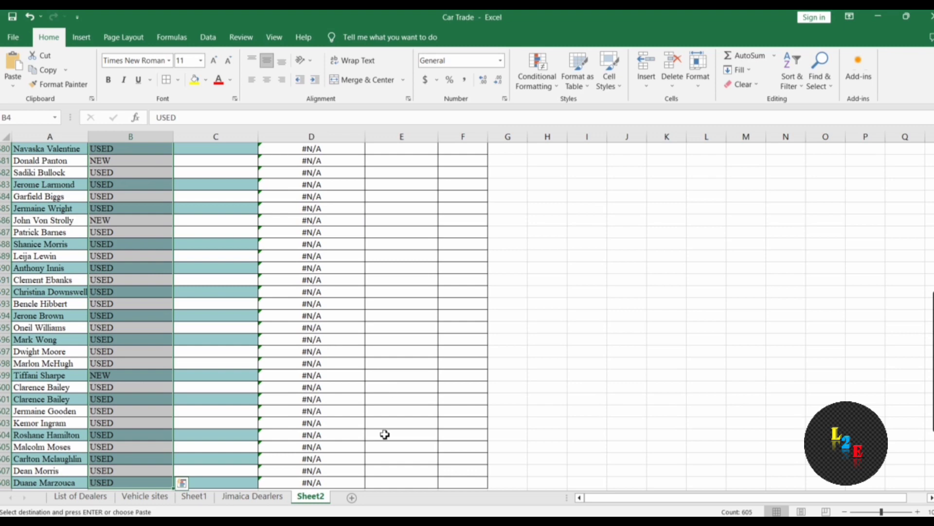
{"action": "left_click", "coordinate": [226, 489]}
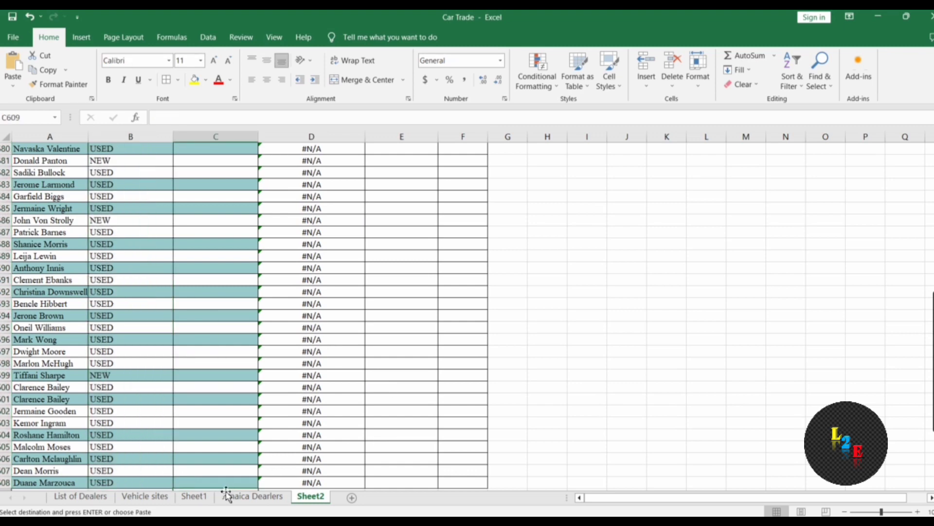
{"action": "left_click", "coordinate": [221, 482]}
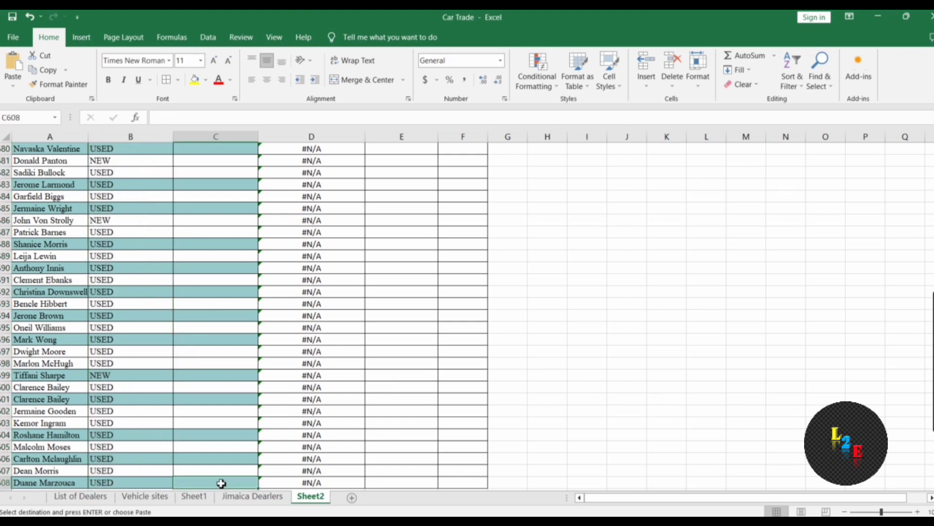
{"action": "type", "text": "x"}
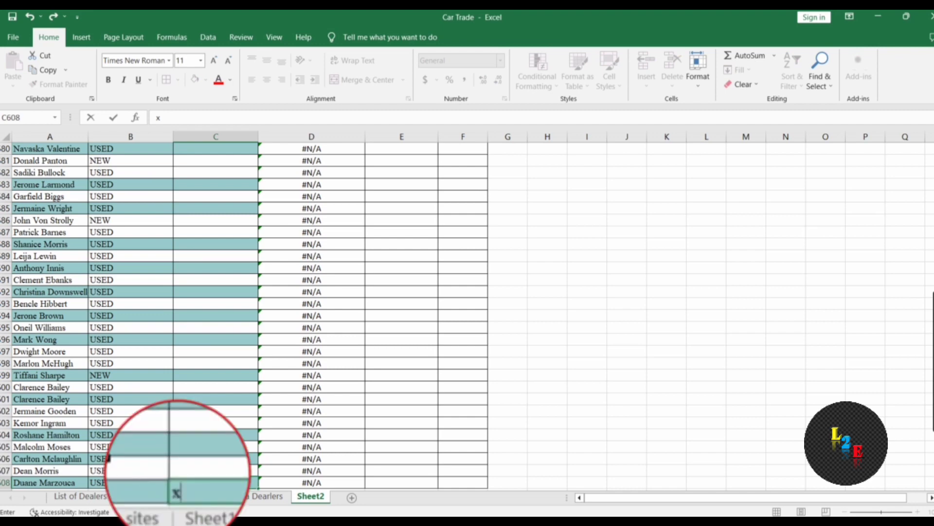
{"action": "left_click", "coordinate": [108, 459]}
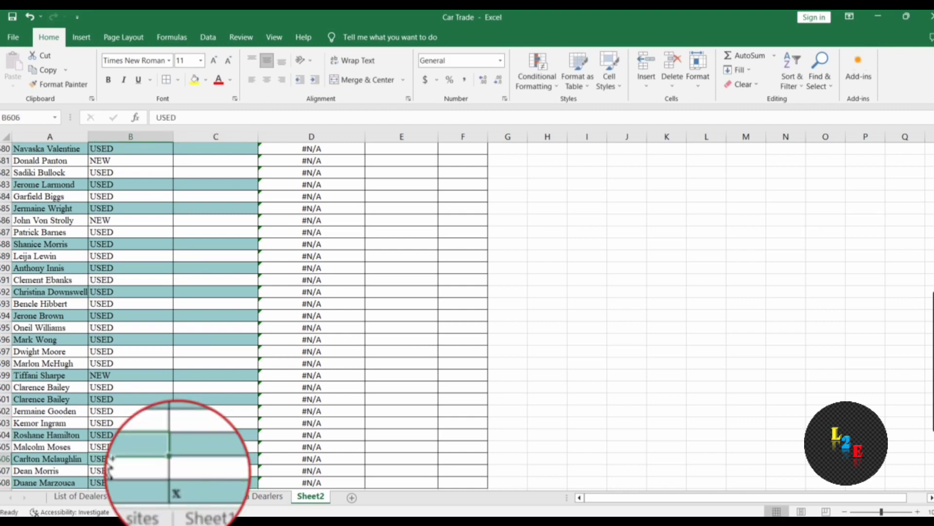
Paste the year formula from C3 down to C608 and show the Certification Year filter checklist
{"action": "key", "text": "ctrl+shift+Up"}
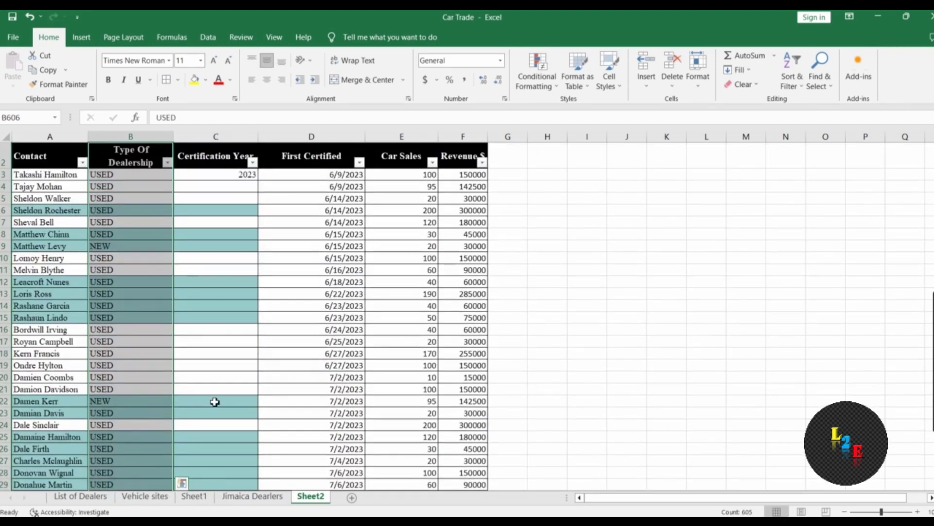
{"action": "left_click", "coordinate": [238, 175]}
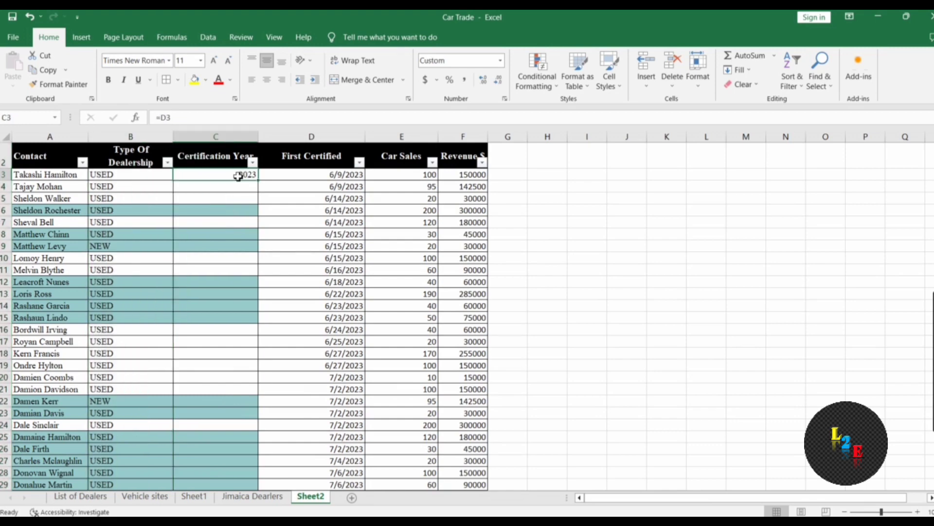
{"action": "key", "text": "ctrl+c"}
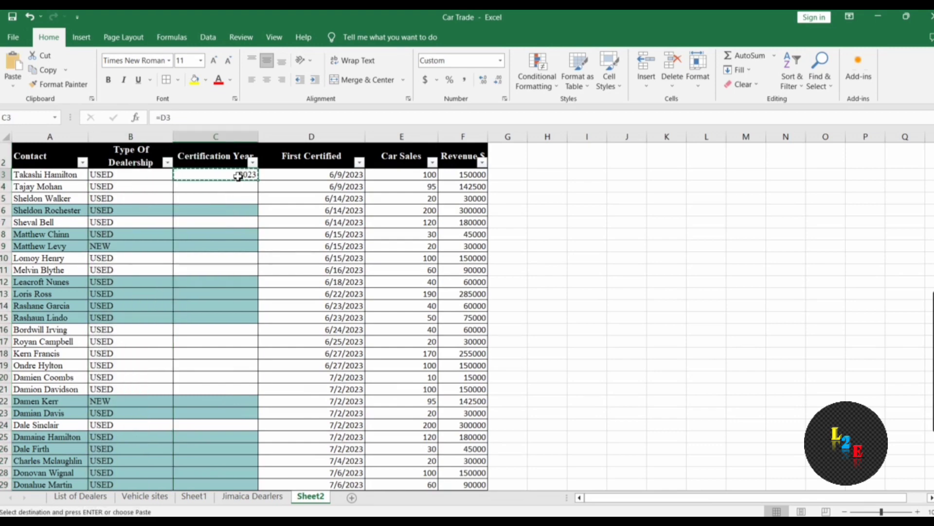
{"action": "key", "text": "ctrl+shift+Down"}
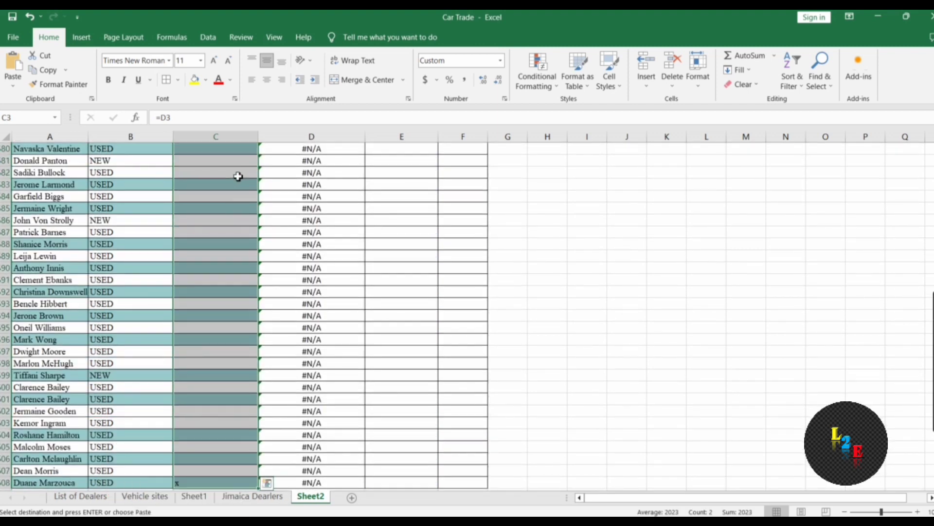
{"action": "key", "text": "ctrl+v"}
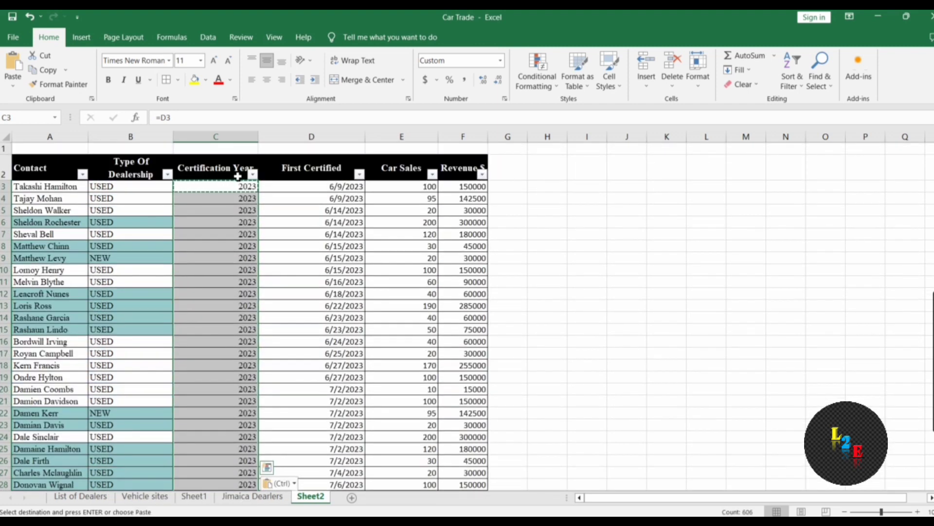
{"action": "left_click", "coordinate": [257, 202]}
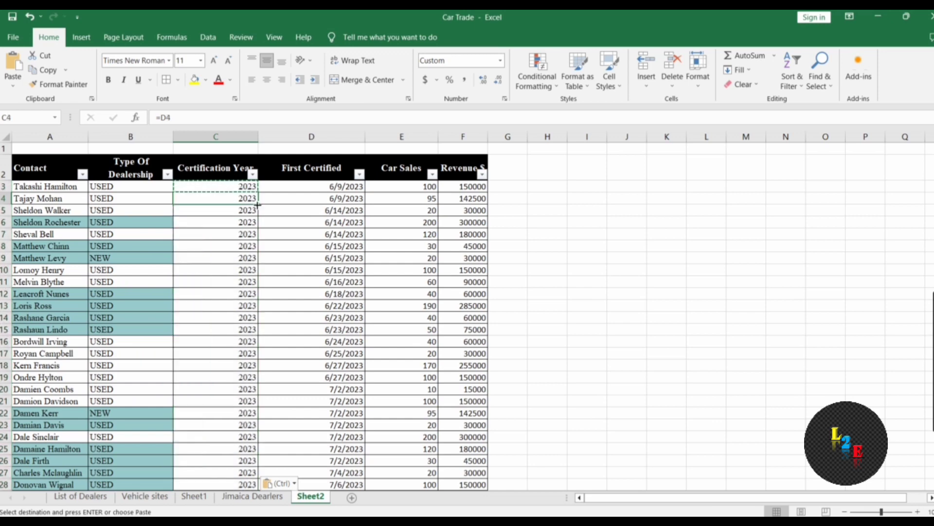
{"action": "left_click", "coordinate": [252, 174]}
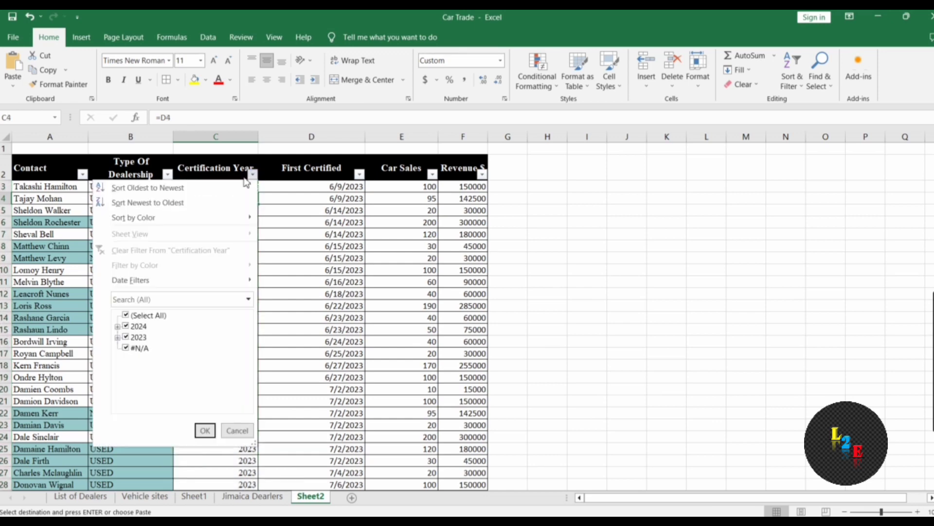
Close the filter unchanged and add borders to the empty cells H3:I3 below the headers
{"action": "left_click", "coordinate": [204, 430]}
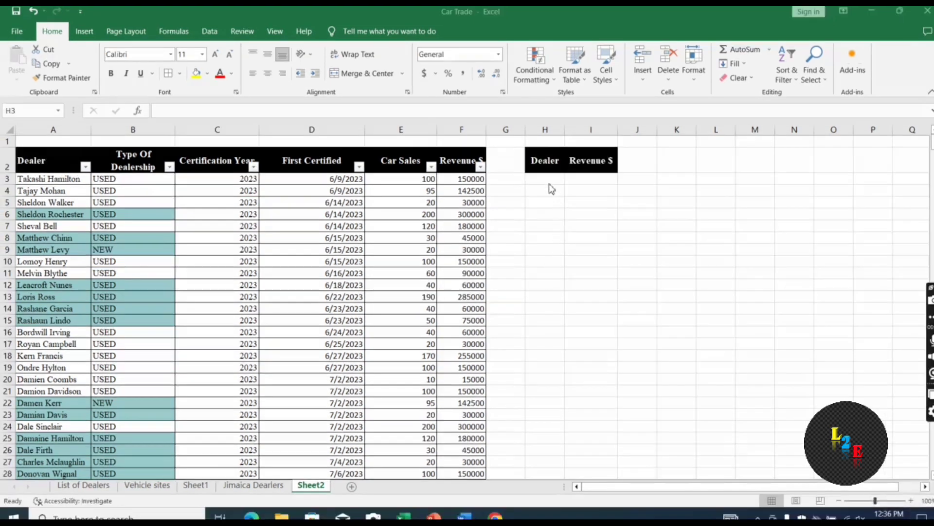
{"action": "left_click", "coordinate": [548, 183]}
{"action": "key", "text": "shift+Right"}
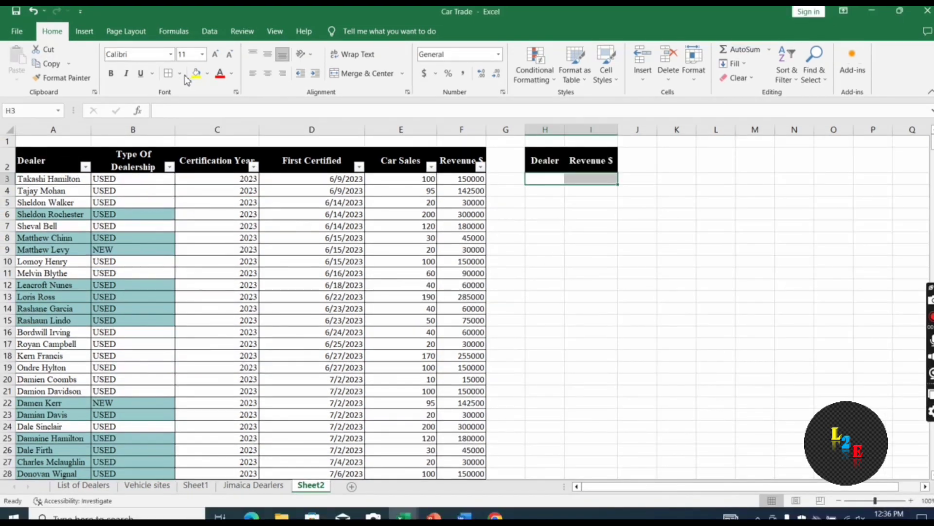
{"action": "left_click", "coordinate": [168, 74]}
{"action": "left_click", "coordinate": [573, 271]}
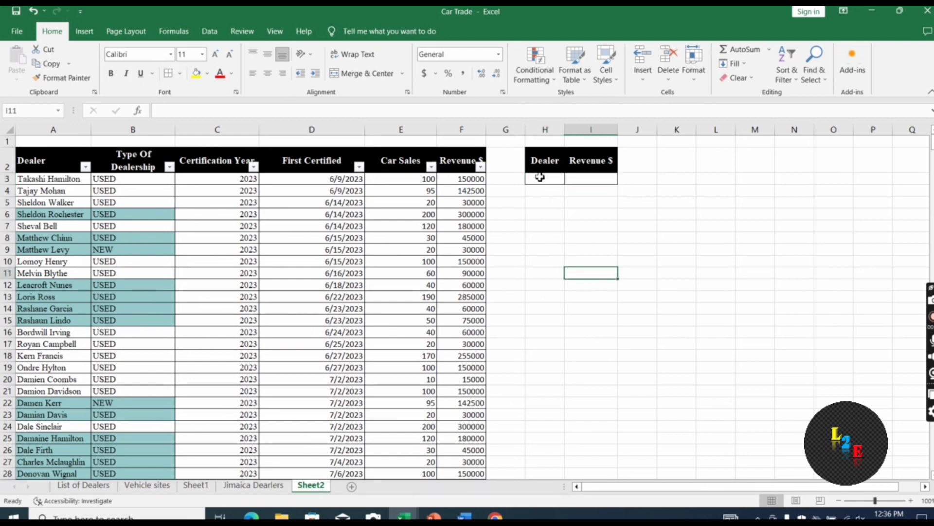
{"action": "left_click", "coordinate": [582, 179]}
Enter =VLOOKUP(H3,A2:F608,6,FALSE) in I3 as an exact-match lookup returning column 6
{"action": "type", "text": "="}
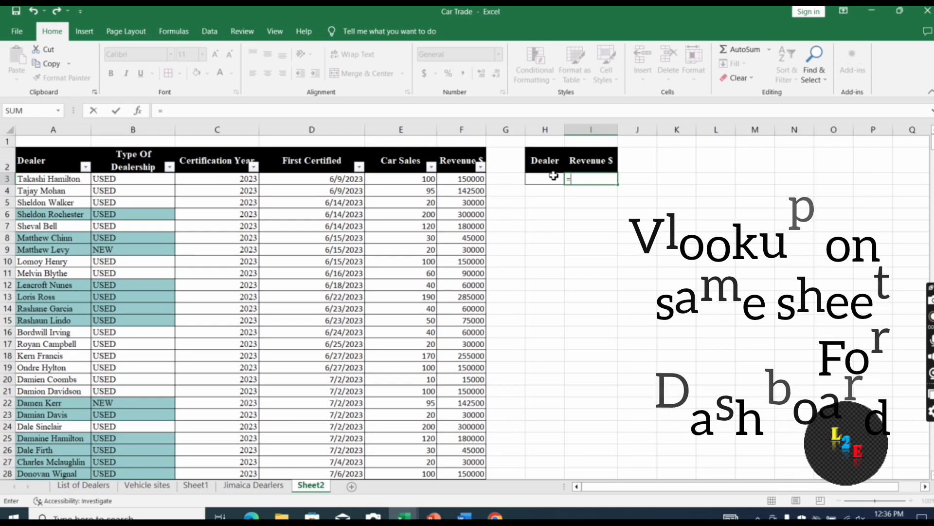
{"action": "type", "text": "vlooku"}
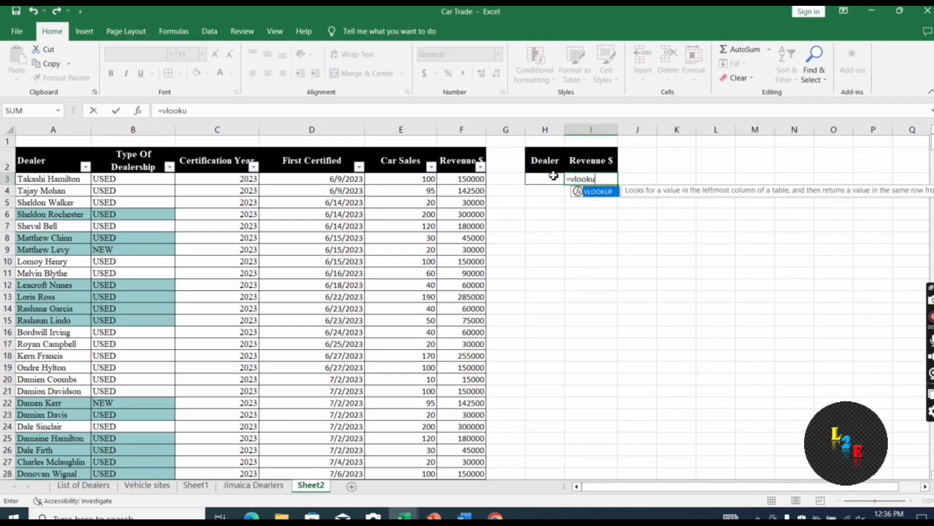
{"action": "type", "text": "p("}
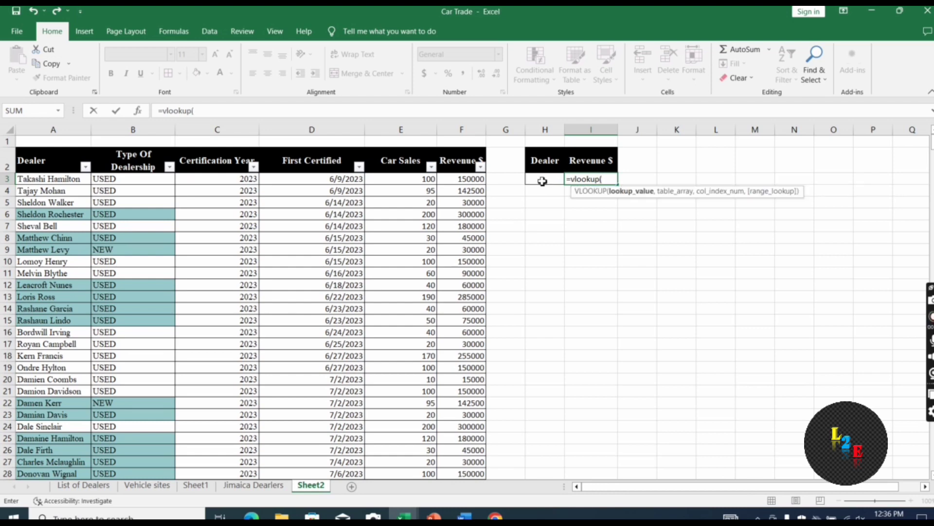
{"action": "left_click", "coordinate": [542, 181]}
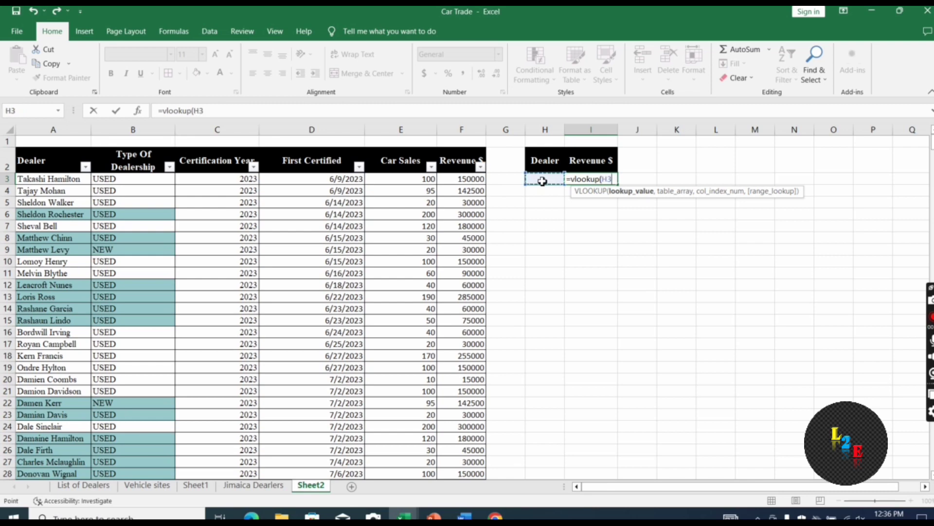
{"action": "type", "text": ","}
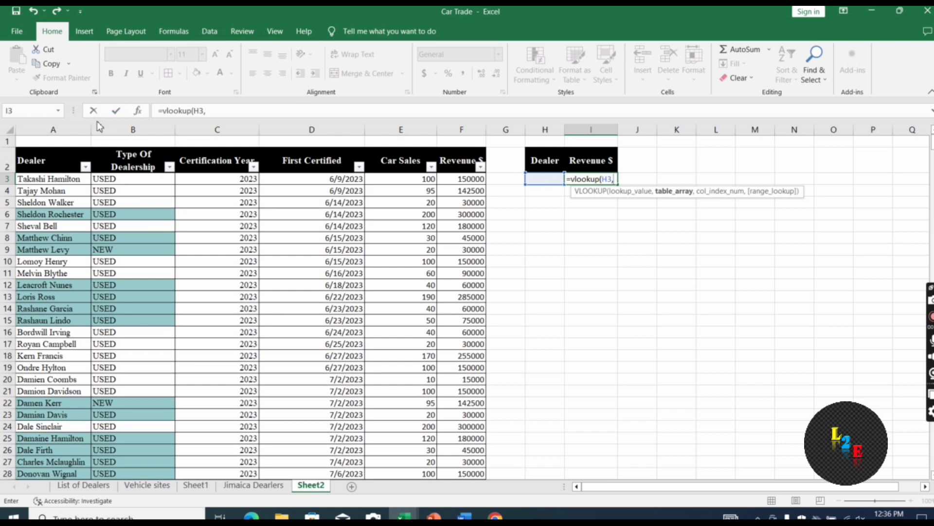
{"action": "left_click", "coordinate": [50, 167]}
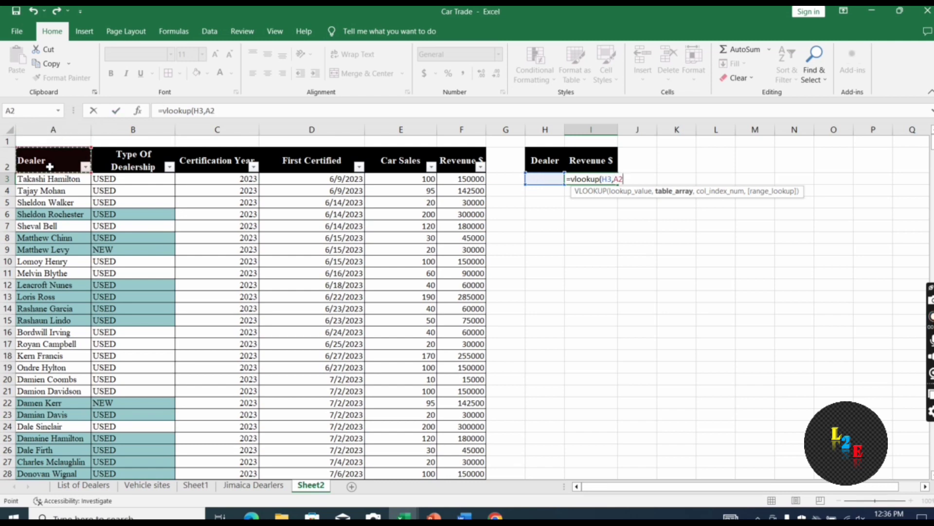
{"action": "key", "text": "ctrl+shift+Right"}
{"action": "key", "text": "ctrl+shift+Down"}
{"action": "type", "text": ","}
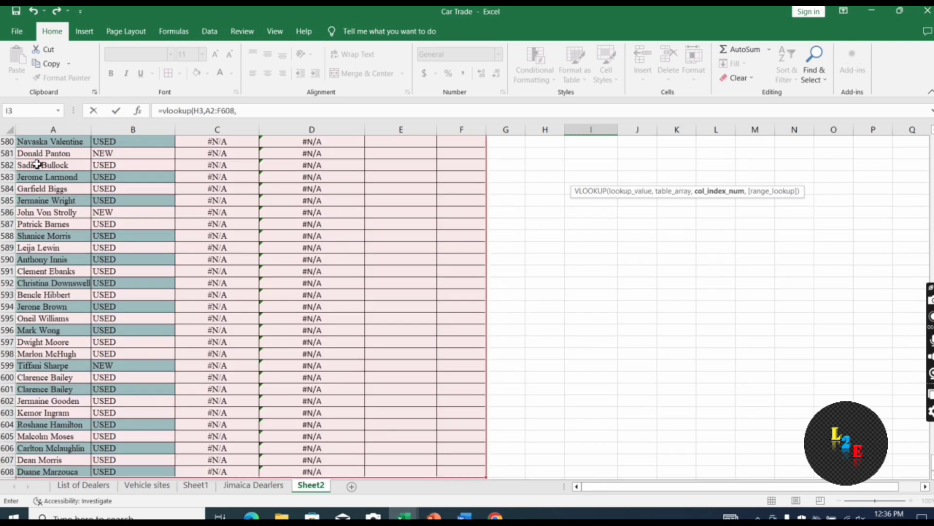
{"action": "left_click", "coordinate": [466, 111]}
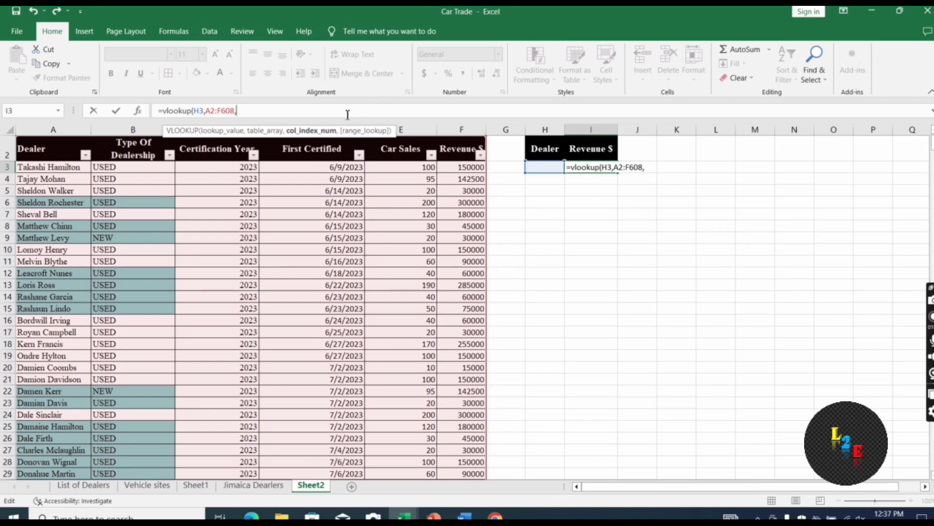
{"action": "type", "text": "6,"}
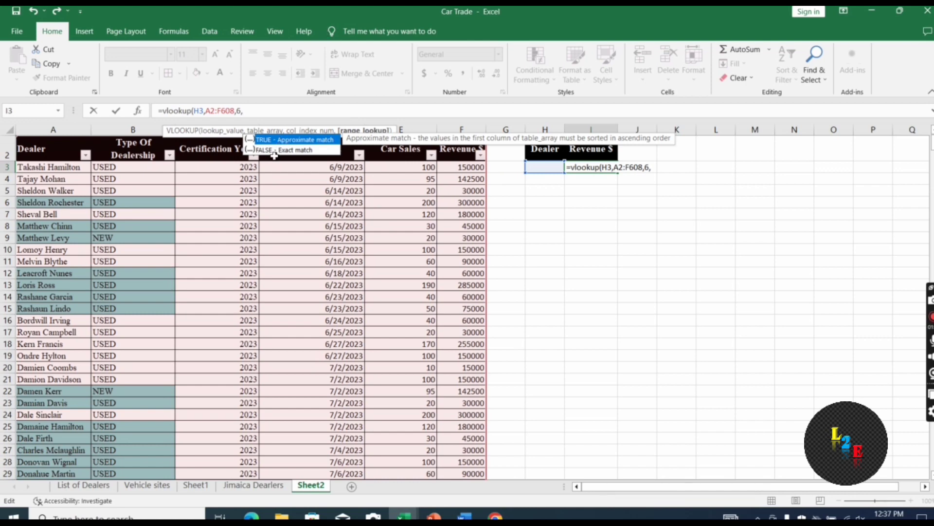
{"action": "double_click", "coordinate": [273, 151]}
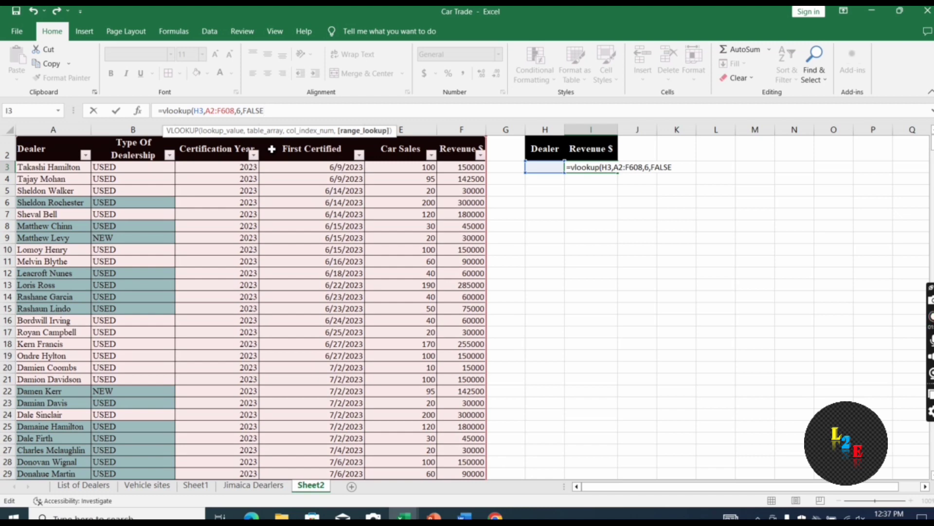
{"action": "key", "text": "Return"}
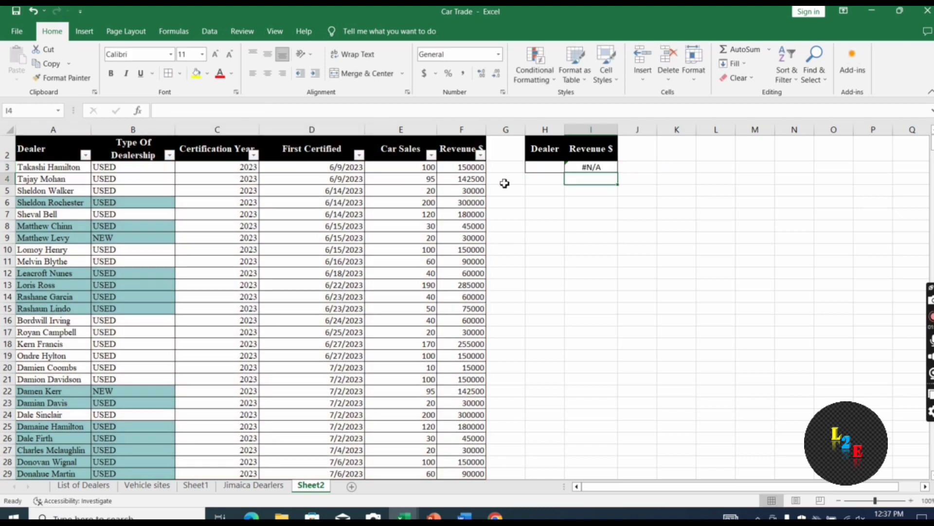
Copy the first dealer's name from A3 into H3 and widen column H to fit it
{"action": "left_click", "coordinate": [54, 170]}
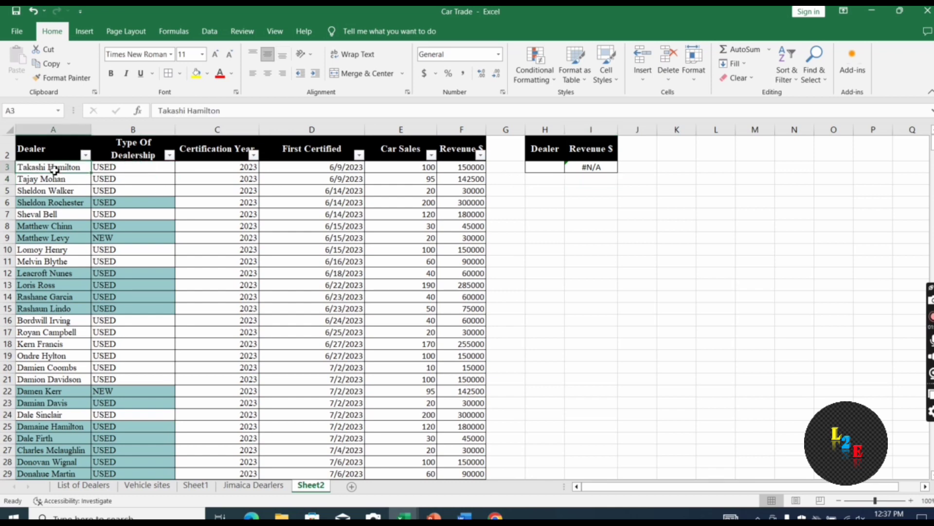
{"action": "key", "text": "ctrl+c"}
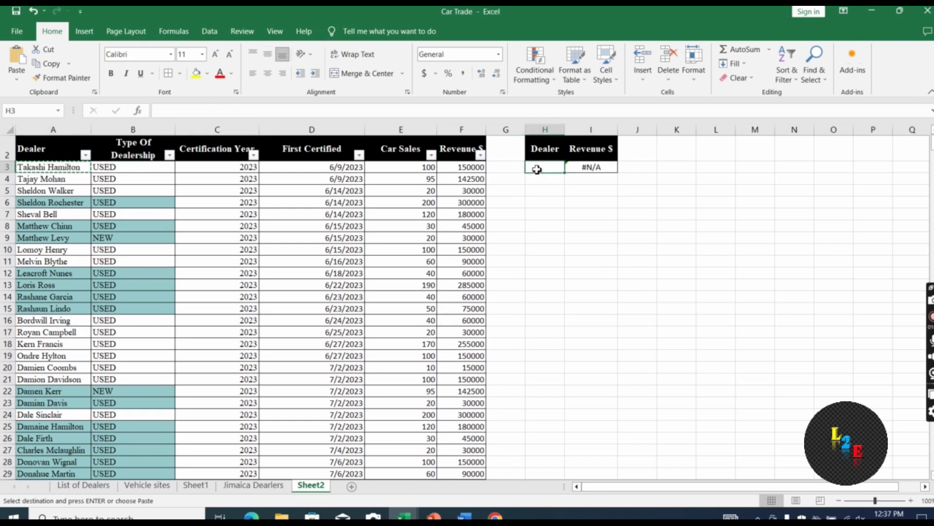
{"action": "left_click", "coordinate": [537, 168]}
{"action": "key", "text": "ctrl+v"}
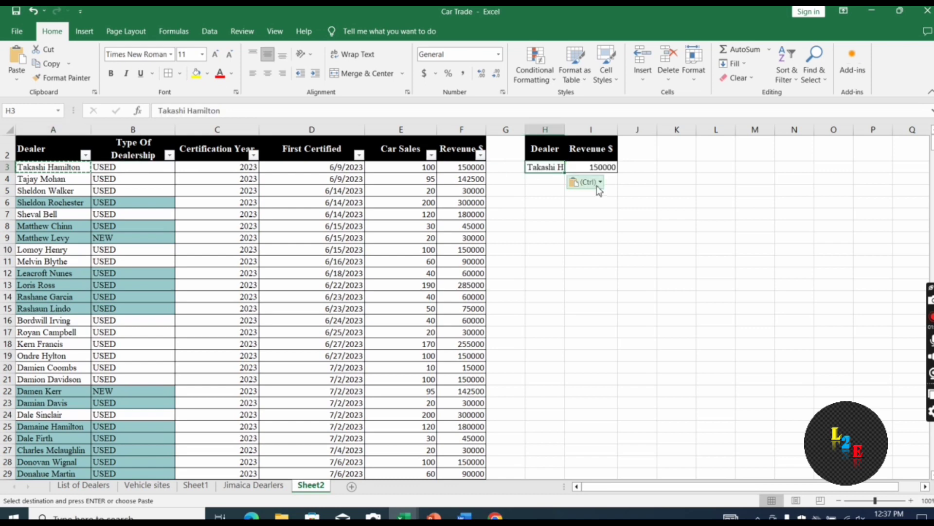
{"action": "double_click", "coordinate": [570, 127]}
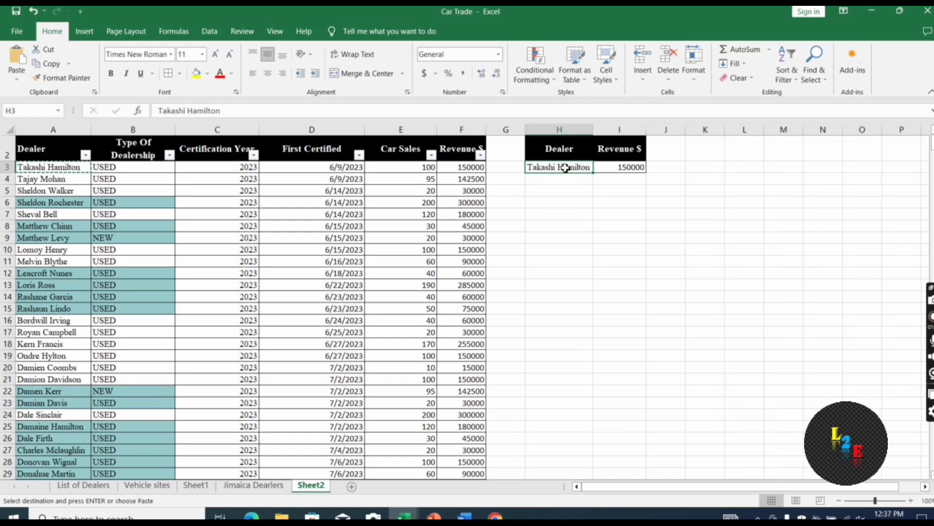
Copy the H3:I3 dealer and lookup row down into rows 4–8
{"action": "left_click_drag", "start_coordinate": [565, 168], "coordinate": [626, 168]}
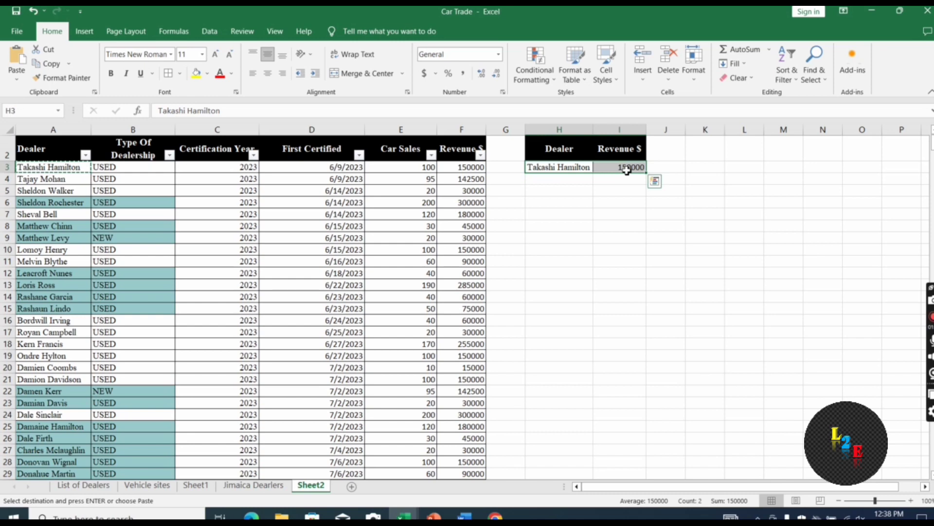
{"action": "key", "text": "ctrl+c"}
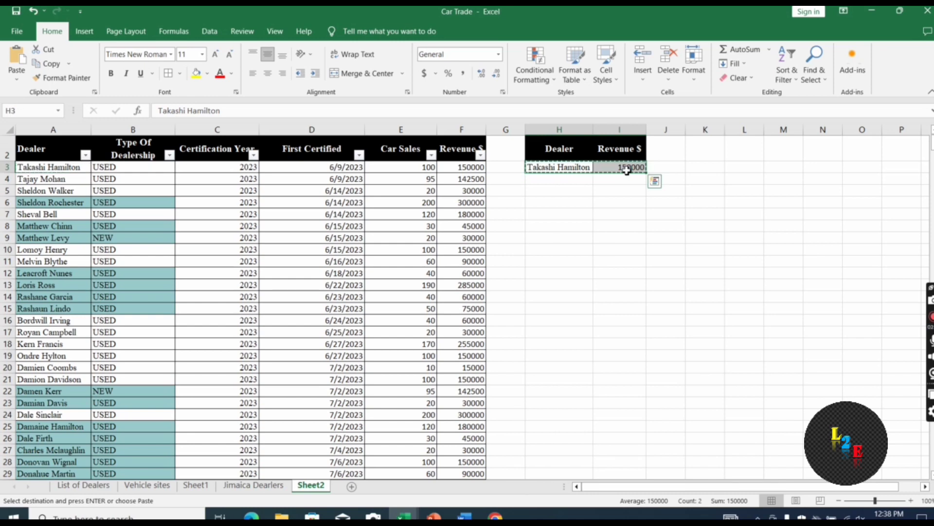
{"action": "key", "text": "Down"}
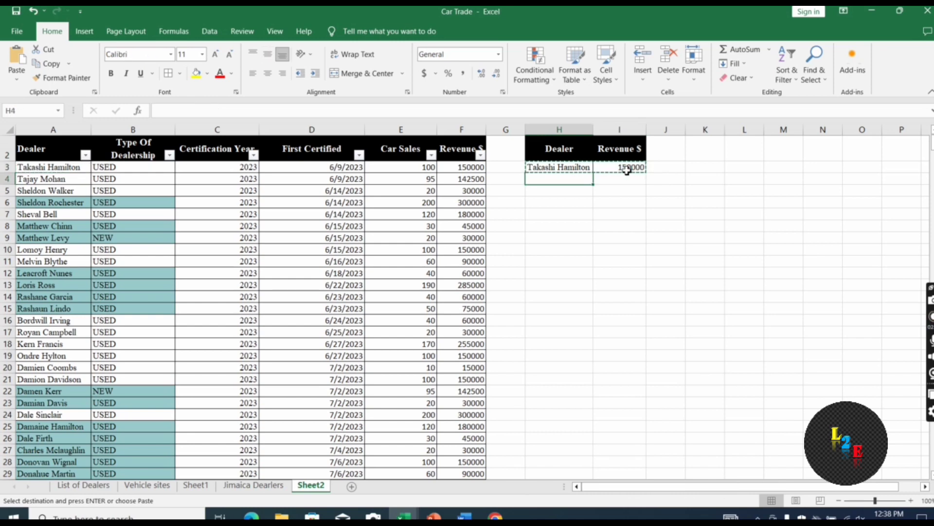
{"action": "key", "text": "shift+Down"}
{"action": "key", "text": "shift+Down"}
{"action": "key", "text": "shift+Down"}
{"action": "key", "text": "shift+Down"}
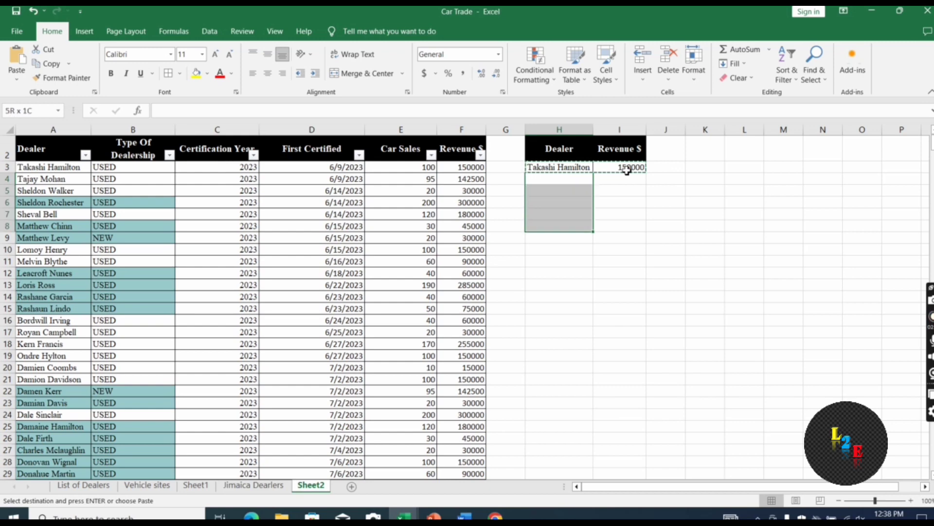
{"action": "key", "text": "ctrl+v"}
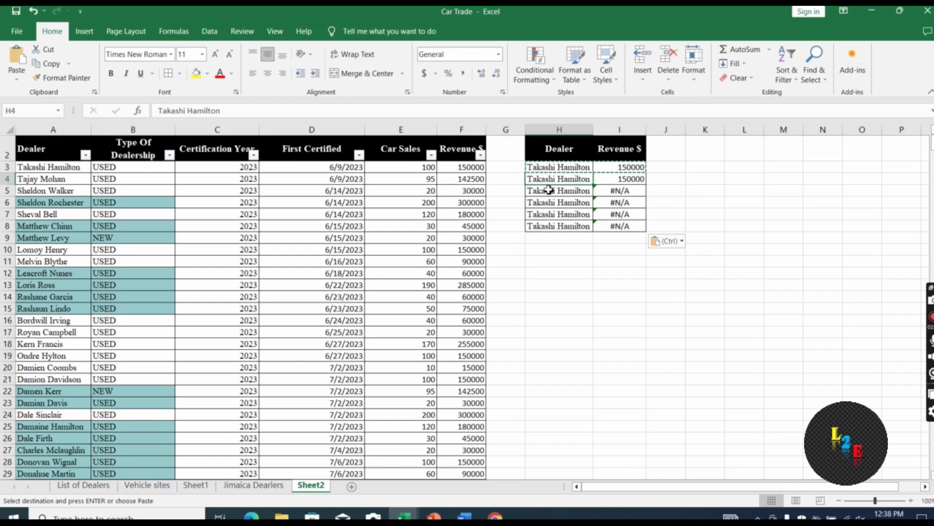
Inspect the shifted ranges in I4 and I5's copied lookups, then empty I4:I8
{"action": "left_click", "coordinate": [549, 190]}
{"action": "double_click", "coordinate": [621, 179]}
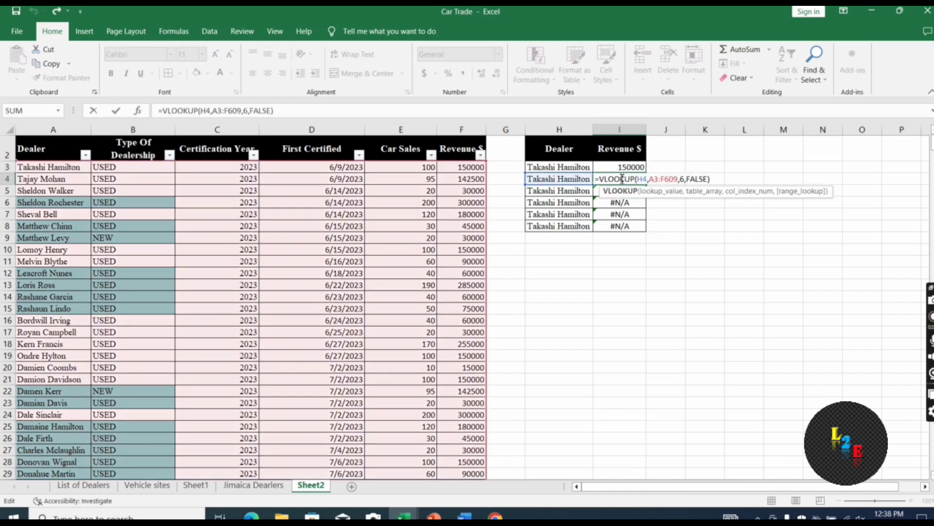
{"action": "key", "text": "Return"}
{"action": "double_click", "coordinate": [617, 190]}
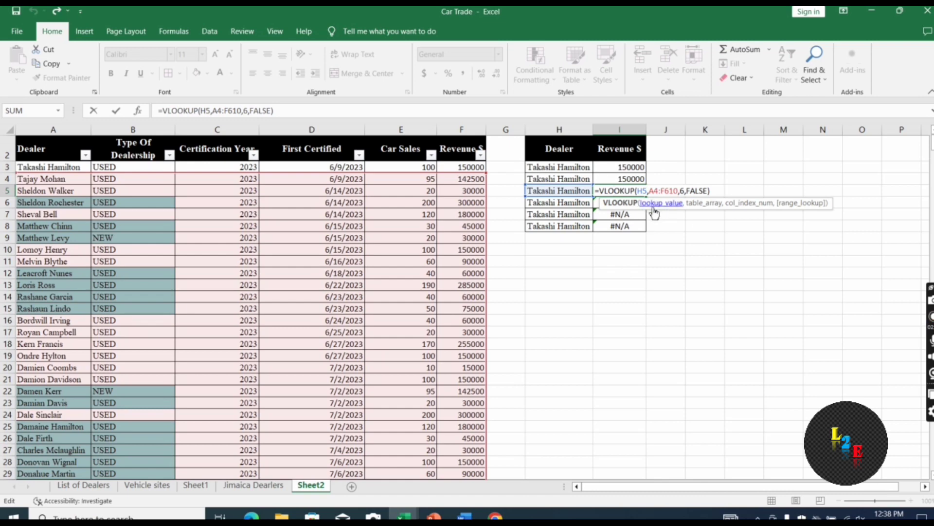
{"action": "left_click_drag", "start_coordinate": [705, 146], "coordinate": [635, 181]}
{"action": "left_click", "coordinate": [635, 181]}
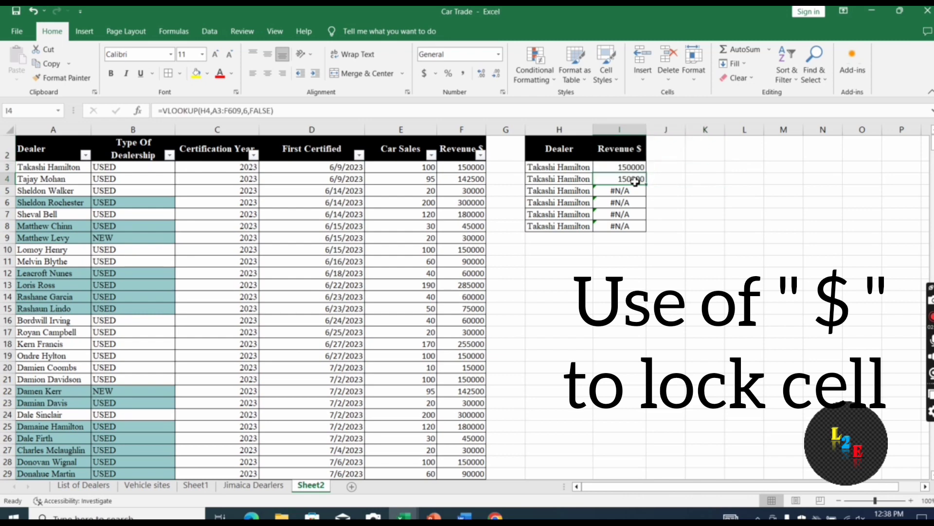
{"action": "double_click", "coordinate": [635, 181]}
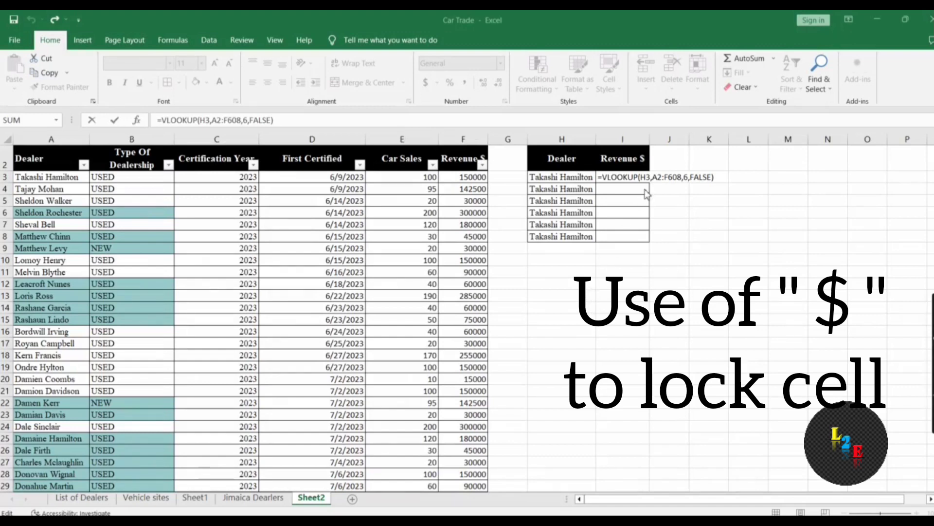
Lock I3's lookup range as $A$2:$F$608 so it still returns 150000
{"action": "left_click", "coordinate": [656, 177]}
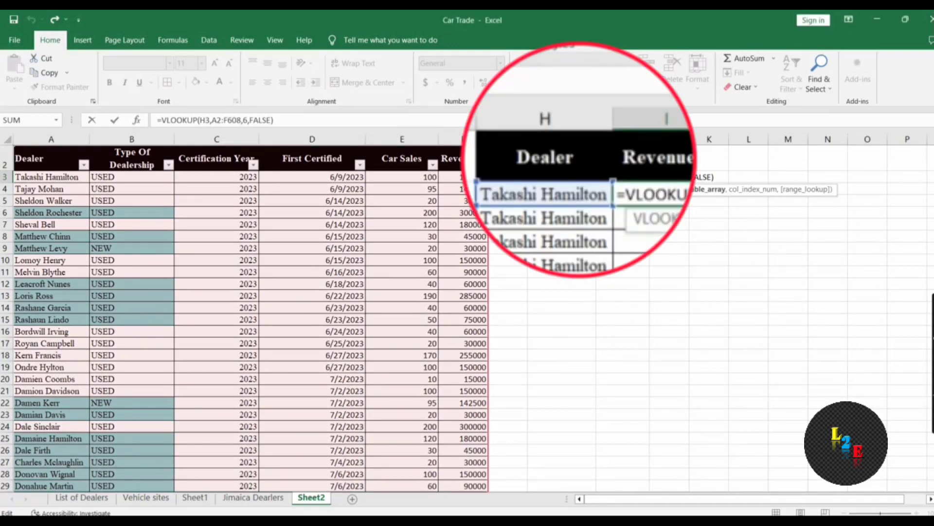
{"action": "type", "text": "$"}
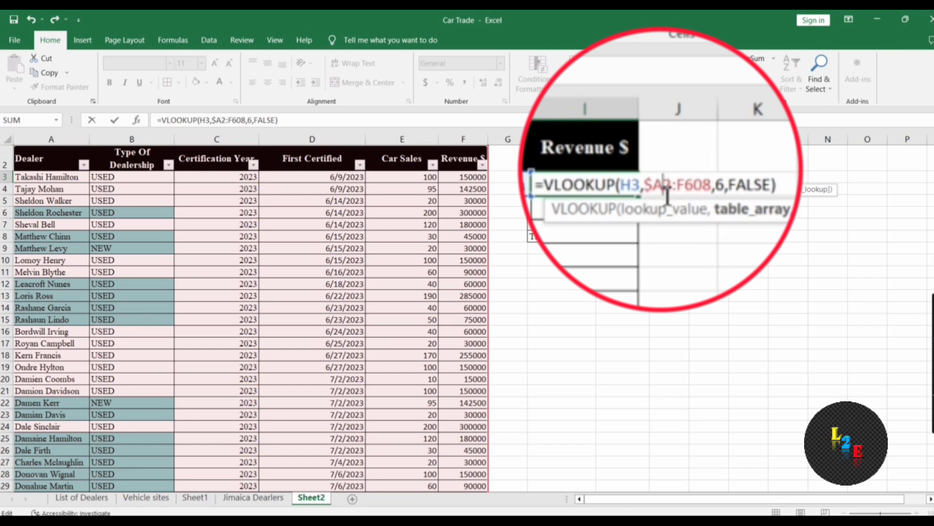
{"action": "type", "text": "$A"}
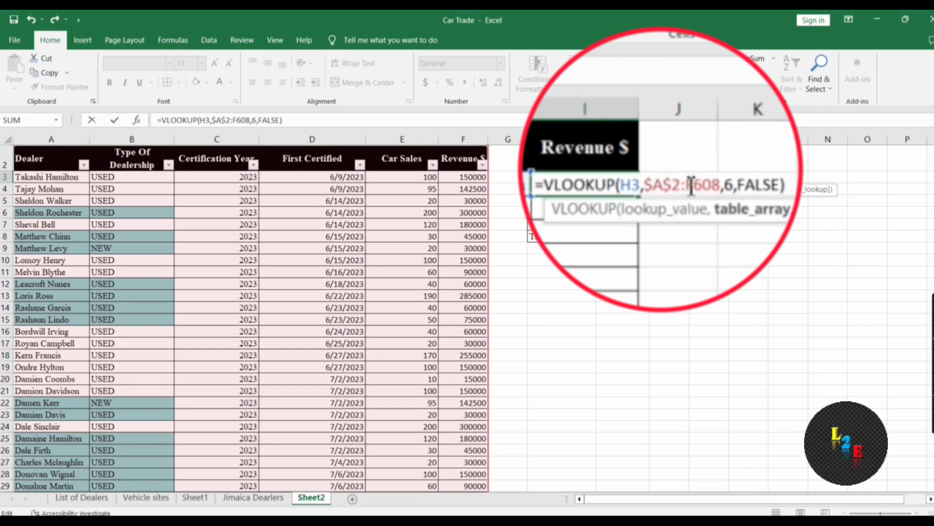
{"action": "type", "text": "$"}
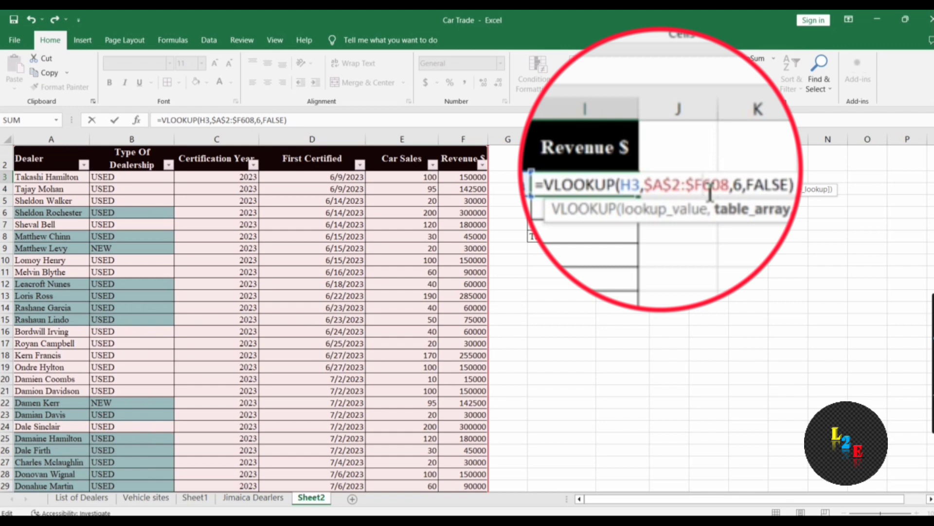
{"action": "type", "text": "$"}
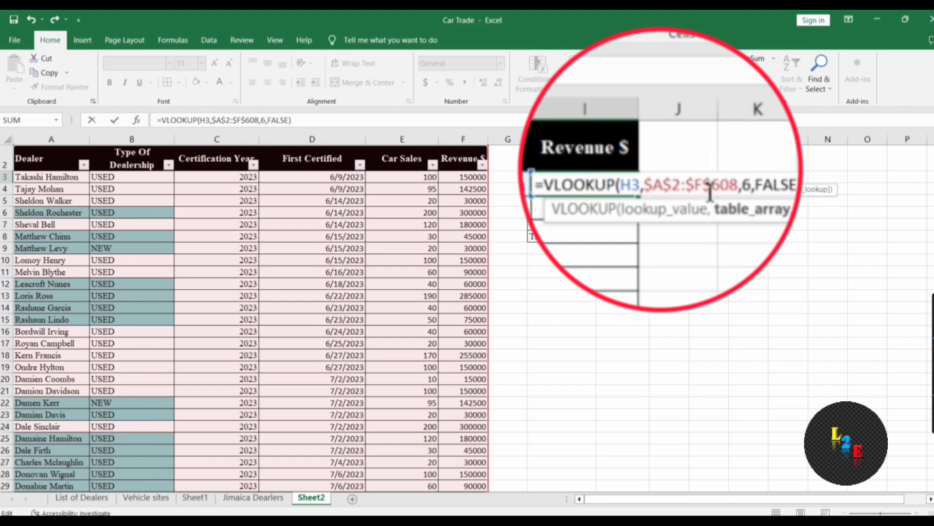
{"action": "key", "text": "Return"}
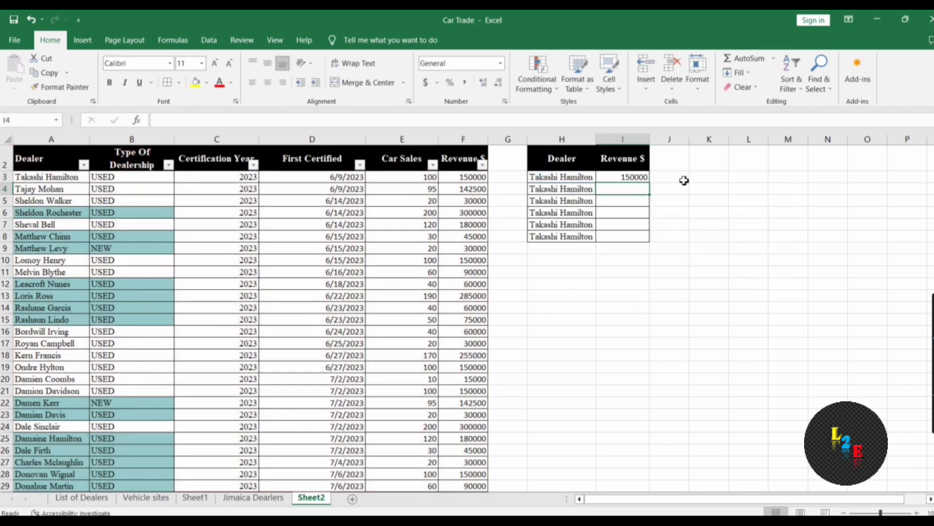
Copy I3's locked-range VLOOKUP formula into I4:I8
{"action": "left_click", "coordinate": [631, 178]}
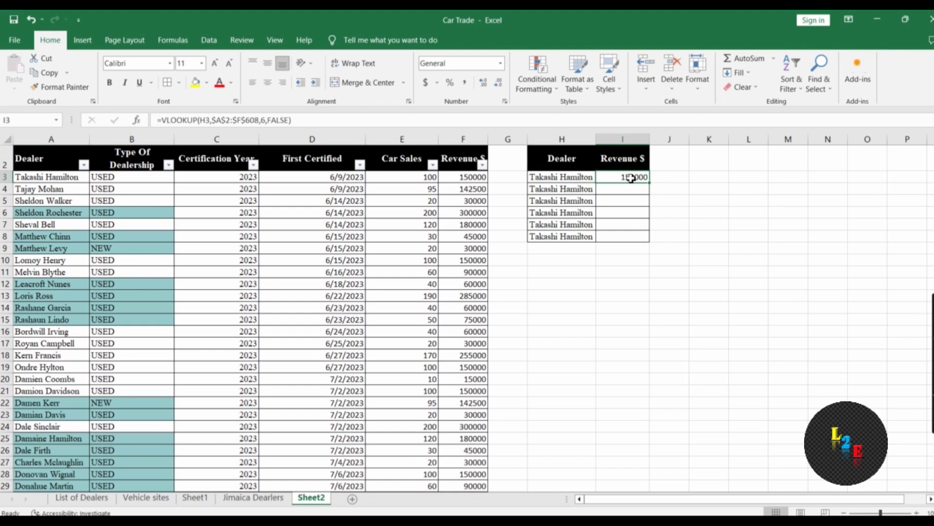
{"action": "key", "text": "ctrl+c"}
{"action": "key", "text": "Down"}
{"action": "key", "text": "shift+Down"}
{"action": "key", "text": "shift+Down"}
{"action": "key", "text": "shift+Down"}
{"action": "key", "text": "shift+Down"}
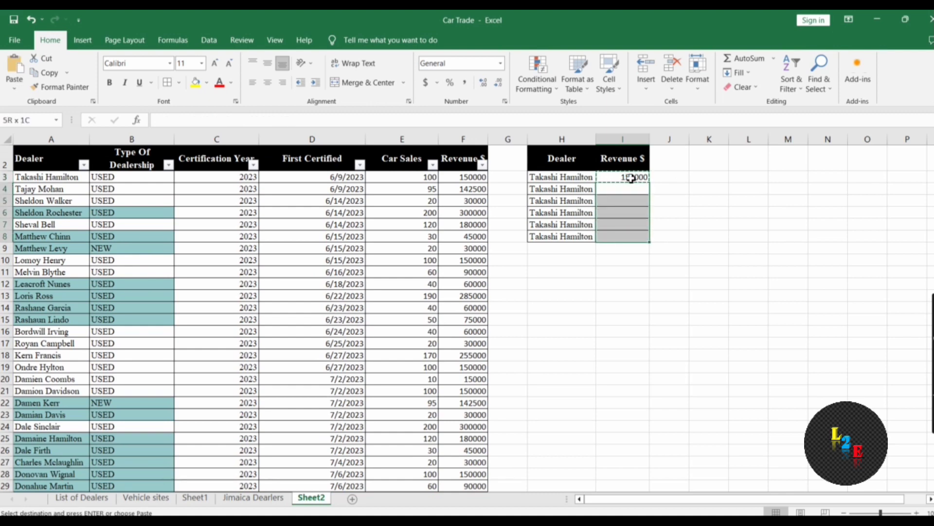
{"action": "key", "text": "ctrl+v"}
{"action": "left_click", "coordinate": [620, 281]}
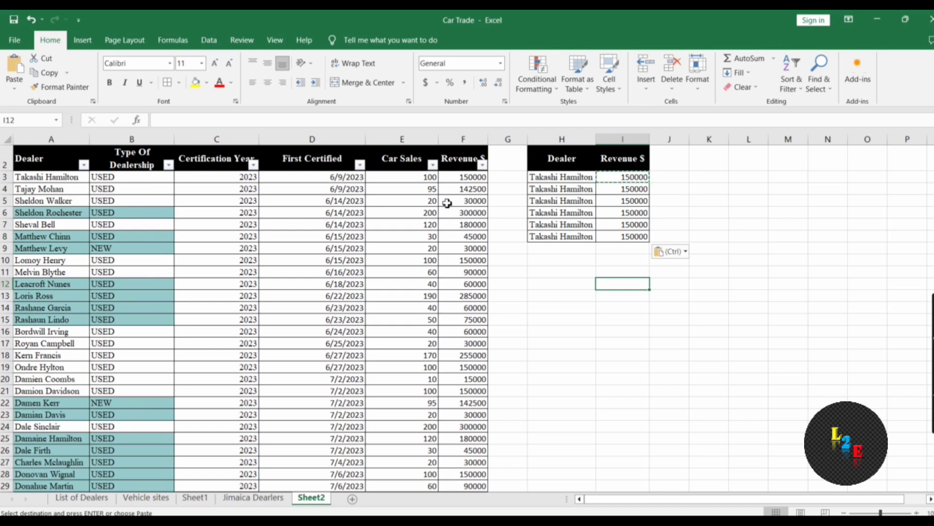
Copy three more dealer names from column A into H4:H6
{"action": "left_click", "coordinate": [44, 260]}
{"action": "key", "text": "ctrl+c"}
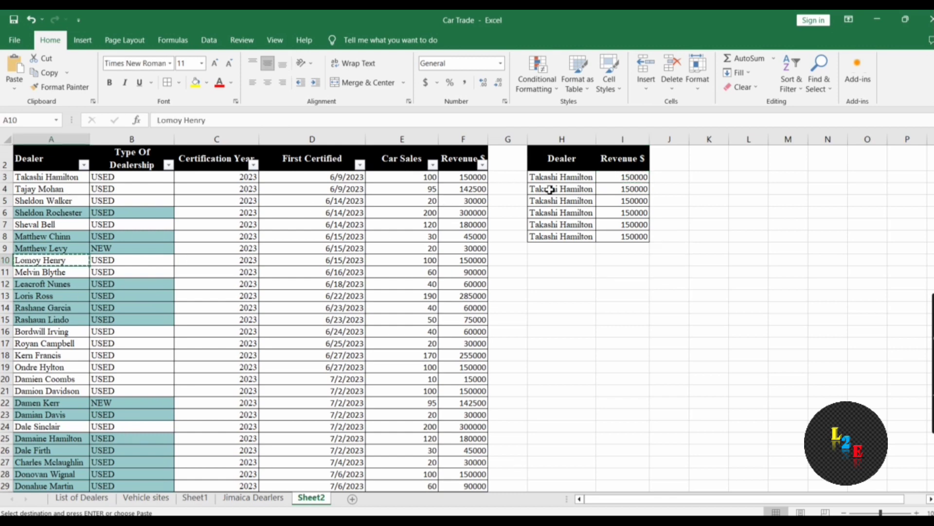
{"action": "left_click", "coordinate": [559, 189]}
{"action": "key", "text": "ctrl+v"}
{"action": "left_click", "coordinate": [612, 190]}
{"action": "left_click", "coordinate": [58, 271]}
{"action": "key", "text": "ctrl+c"}
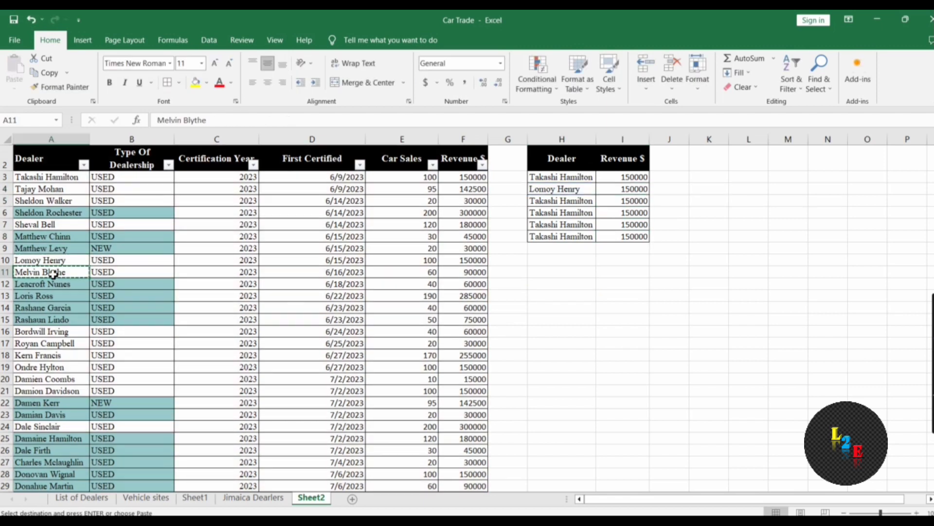
{"action": "left_click", "coordinate": [540, 201]}
{"action": "key", "text": "ctrl+v"}
{"action": "left_click", "coordinate": [39, 348]}
{"action": "key", "text": "ctrl+c"}
{"action": "left_click", "coordinate": [543, 212]}
{"action": "key", "text": "ctrl+v"}
Restore the accidentally overwritten name in A24, then copy the last two dealers into H7:H8
{"action": "left_click", "coordinate": [58, 367]}
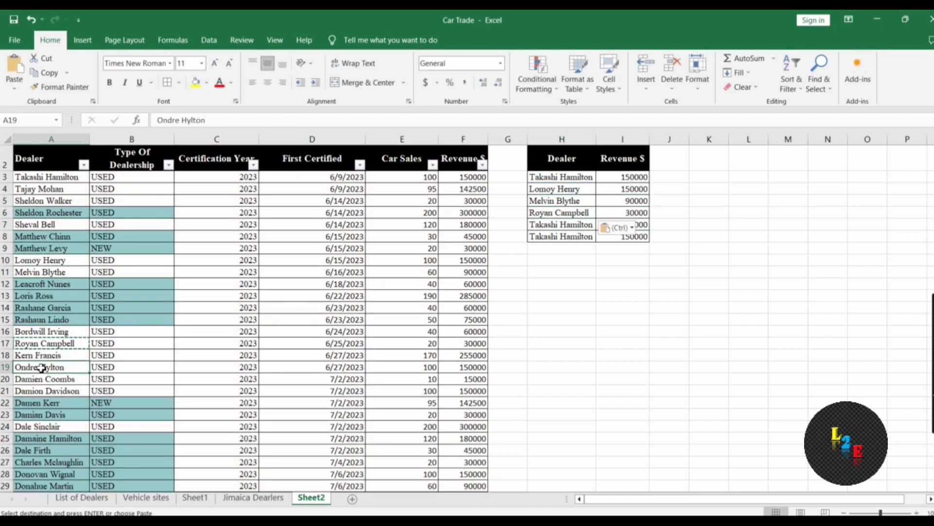
{"action": "left_click", "coordinate": [30, 426]}
{"action": "key", "text": "ctrl+v"}
{"action": "left_click", "coordinate": [52, 428]}
{"action": "key", "text": "ctrl+c"}
{"action": "left_click", "coordinate": [547, 225]}
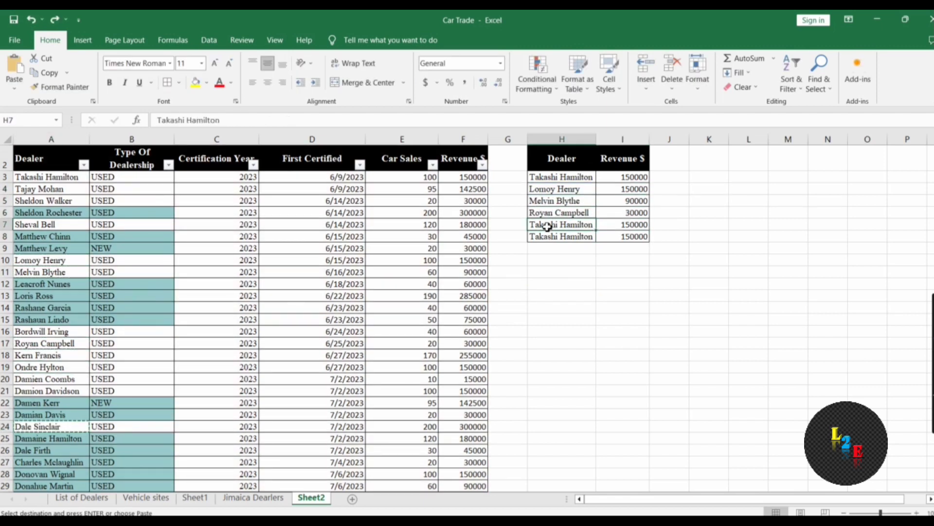
{"action": "key", "text": "ctrl+v"}
{"action": "left_click", "coordinate": [59, 462]}
{"action": "key", "text": "ctrl+c"}
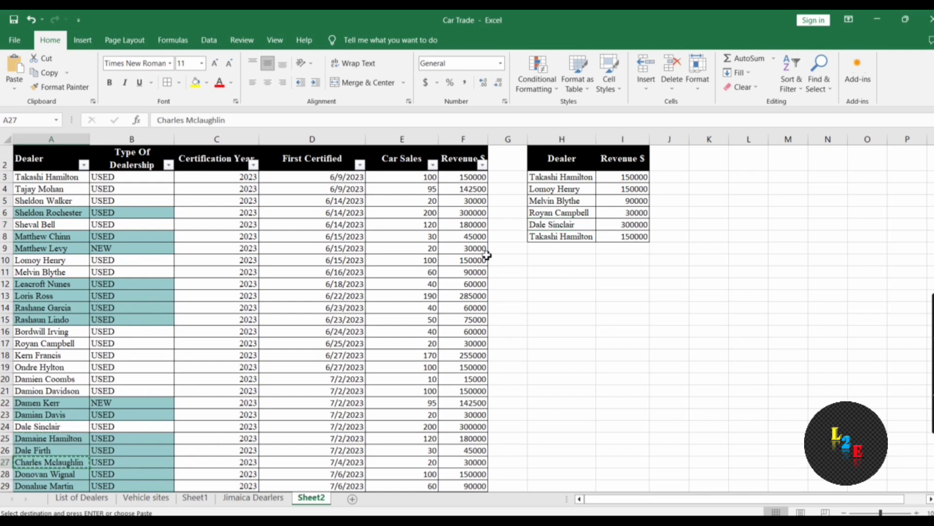
{"action": "left_click", "coordinate": [542, 236]}
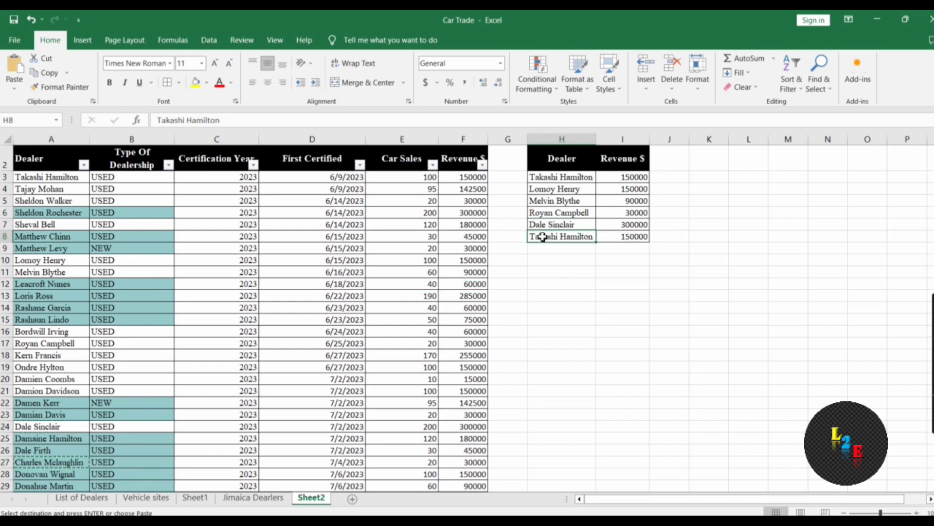
{"action": "key", "text": "ctrl+v"}
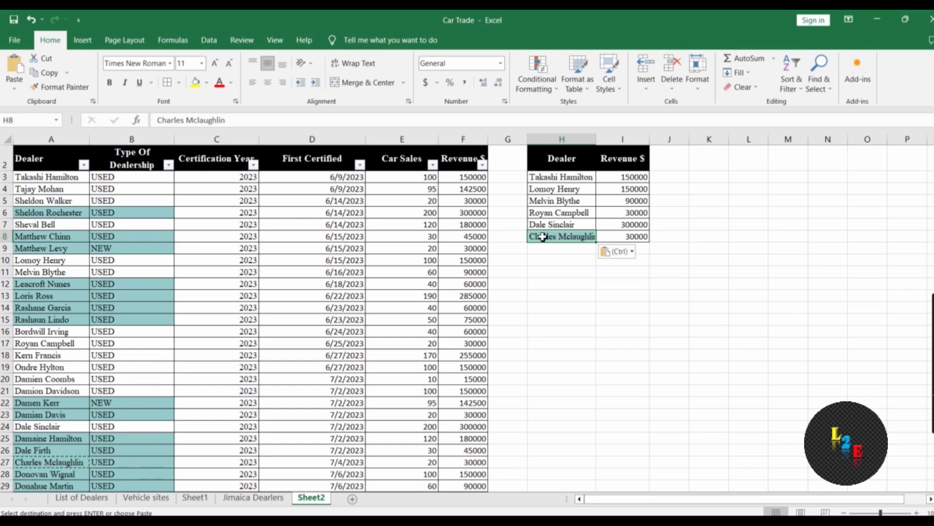
{"action": "left_click", "coordinate": [594, 293]}
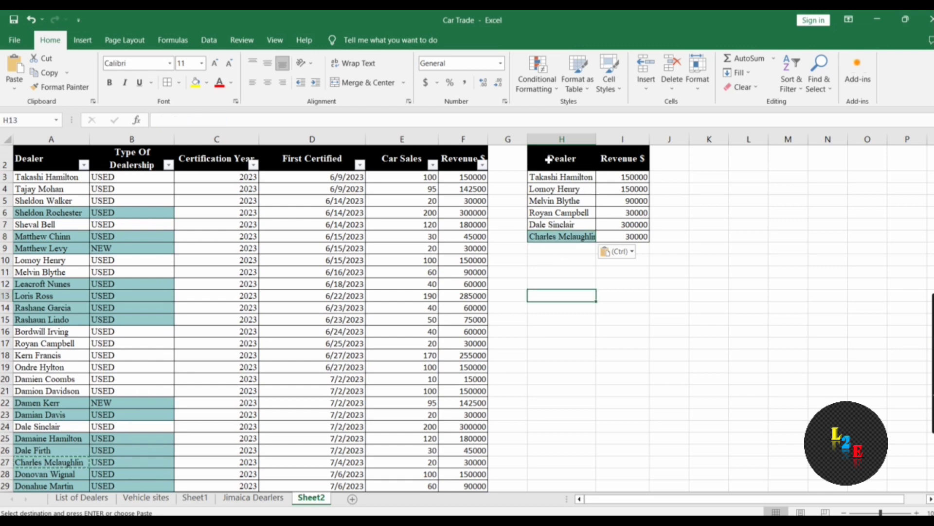
{"action": "key", "text": "Up"}
{"action": "key", "text": "Up"}
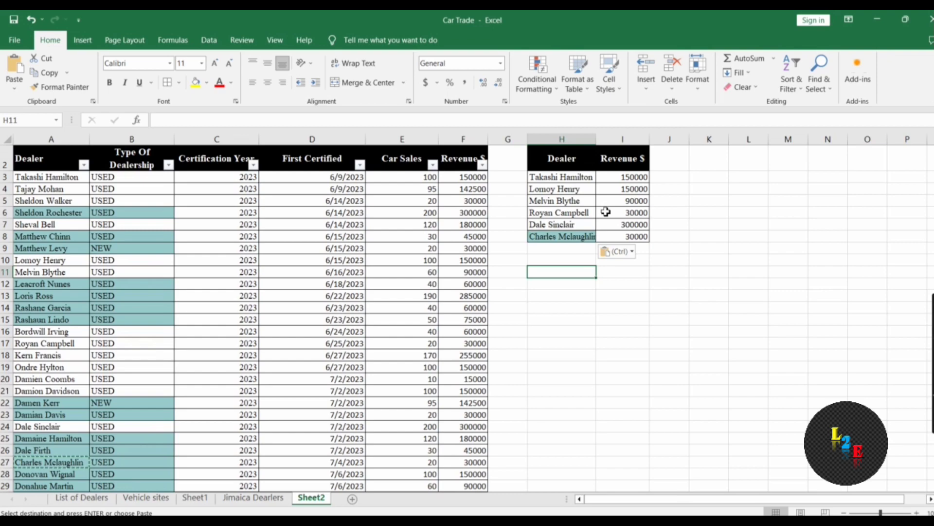